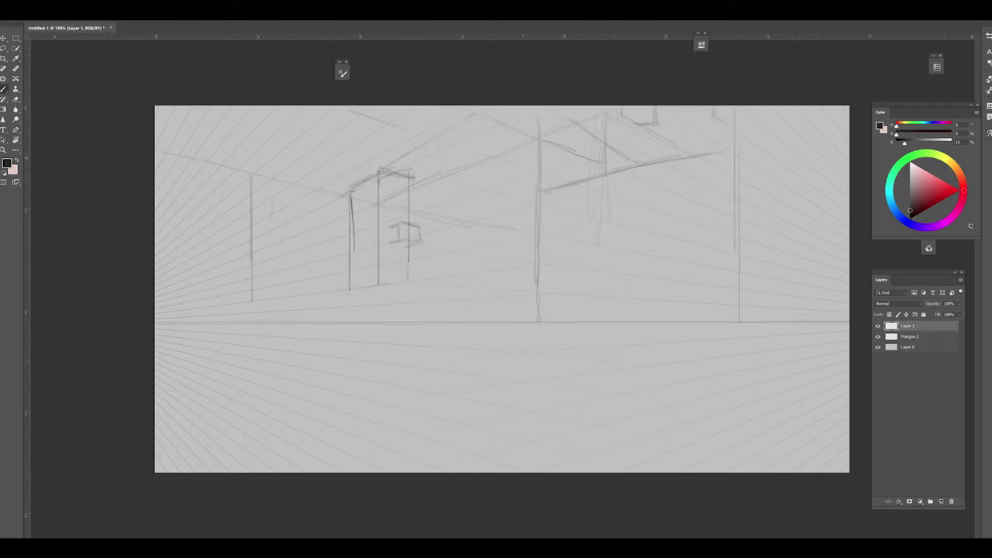
Step: Add a new layer, test a dark top-left stroke, and pick a textured brush preset
click(941, 501)
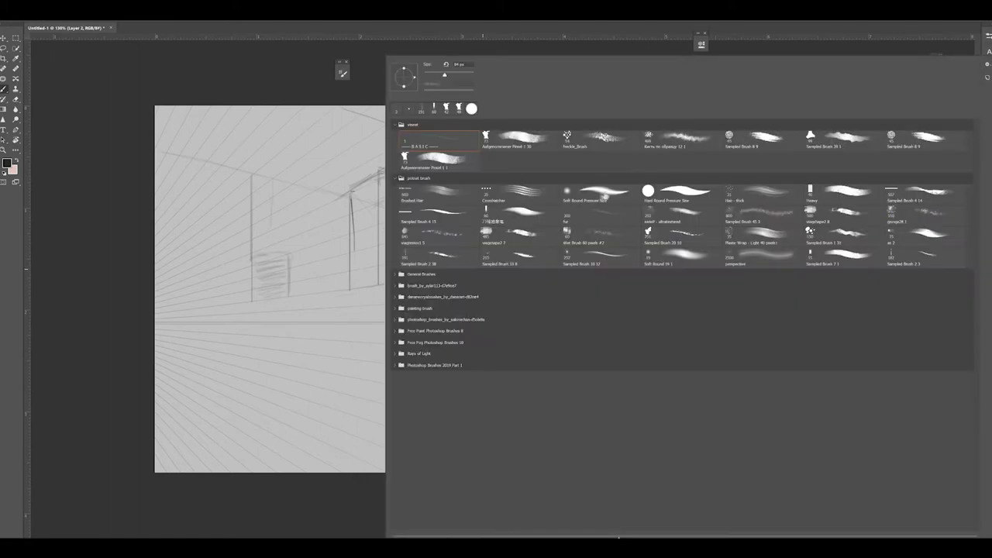
mouse_move(167, 124)
mouse_down()
mouse_move(310, 167)
mouse_move(349, 116)
mouse_move(166, 233)
mouse_move(170, 295)
mouse_up()
right_click(247, 193)
double_click(465, 193)
Step: Paint wide dark grey strokes across the lower band and down the left edge
drag(162, 387, 767, 458)
drag(651, 372, 845, 458)
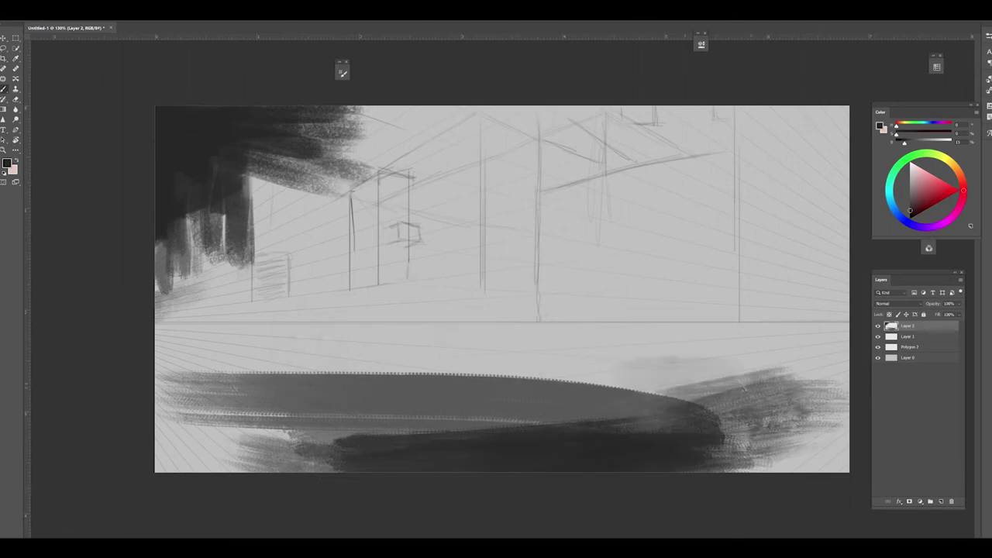
drag(163, 326, 845, 333)
drag(721, 387, 845, 465)
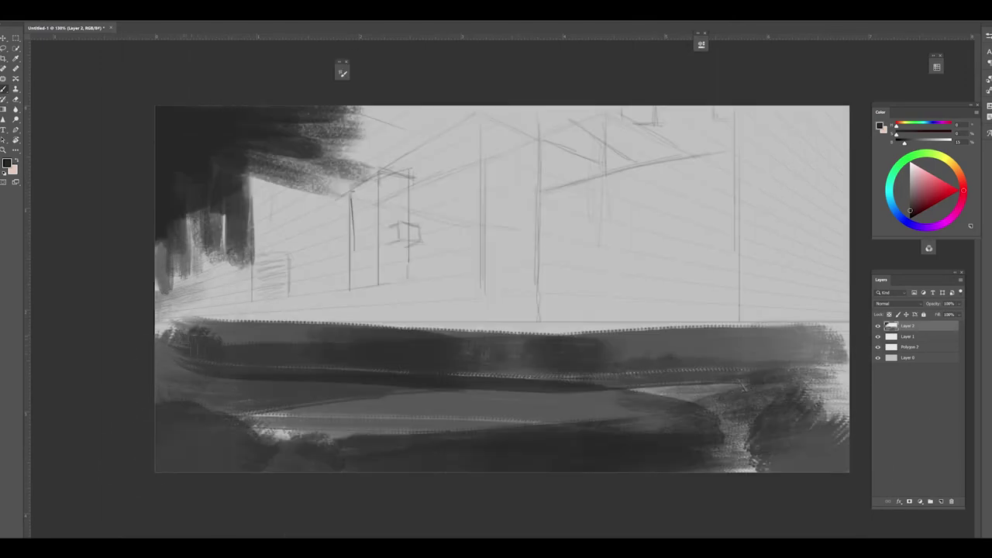
mouse_move(174, 201)
mouse_down()
mouse_move(210, 325)
mouse_move(573, 465)
mouse_up()
drag(844, 418, 225, 441)
Step: Block in dark masses along the left edge, top-left, middle band and right side
drag(264, 113, 182, 303)
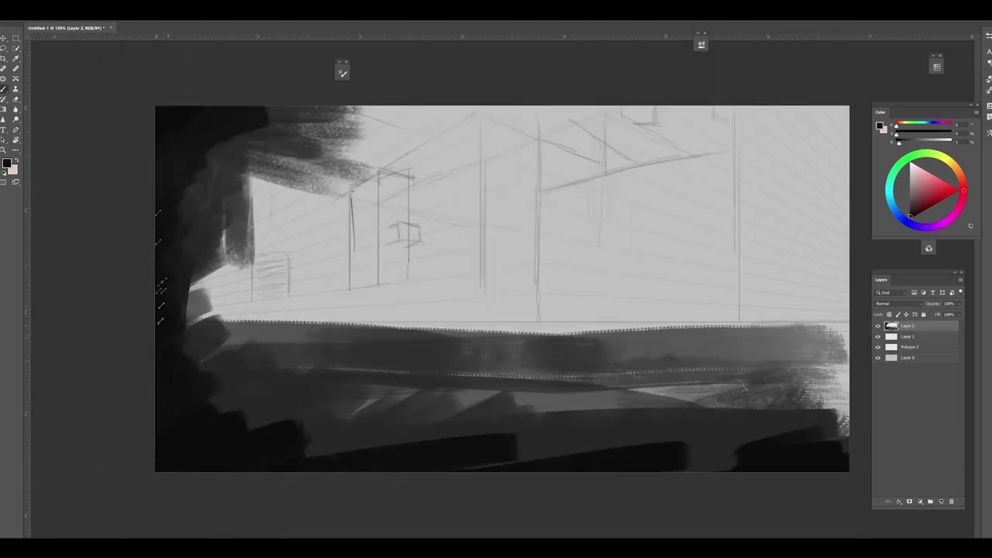
drag(186, 194, 504, 112)
drag(271, 162, 516, 116)
drag(748, 333, 845, 309)
drag(775, 325, 814, 450)
drag(248, 322, 298, 316)
drag(205, 313, 605, 318)
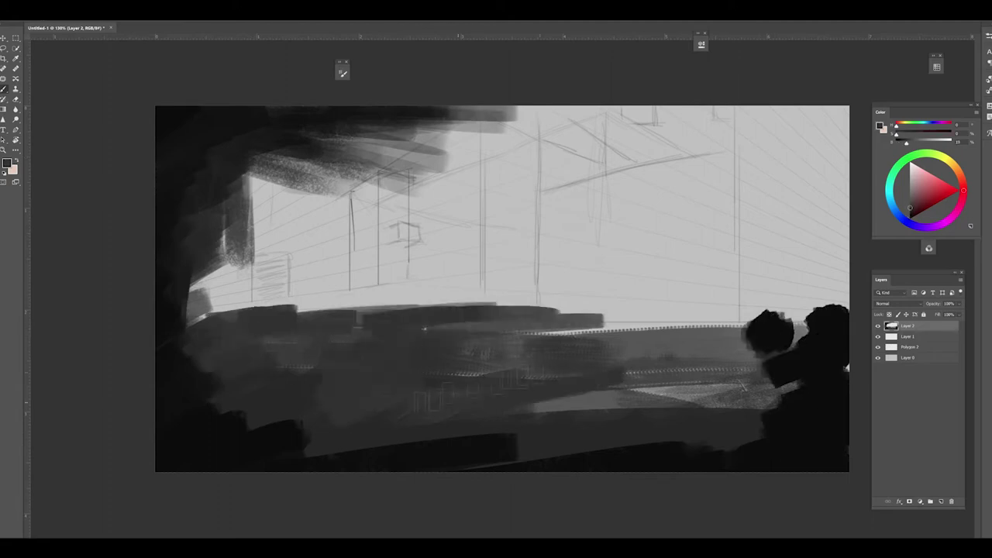
drag(480, 376, 760, 387)
mouse_move(798, 229)
mouse_down()
mouse_move(798, 302)
mouse_move(844, 310)
mouse_up()
drag(798, 147, 826, 136)
Step: On a new layer, haze the upper hall with mid-grey strokes
key(ctrl+shift+alt+n)
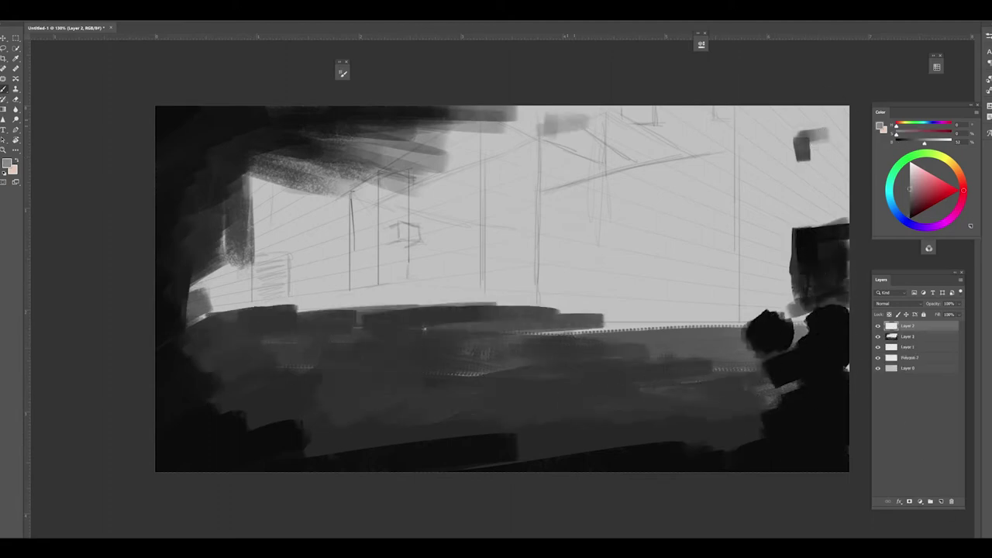
mouse_move(480, 116)
mouse_down()
mouse_move(690, 186)
mouse_move(752, 171)
mouse_up()
drag(472, 139, 721, 294)
drag(674, 155, 822, 217)
drag(620, 139, 845, 201)
drag(256, 202, 400, 186)
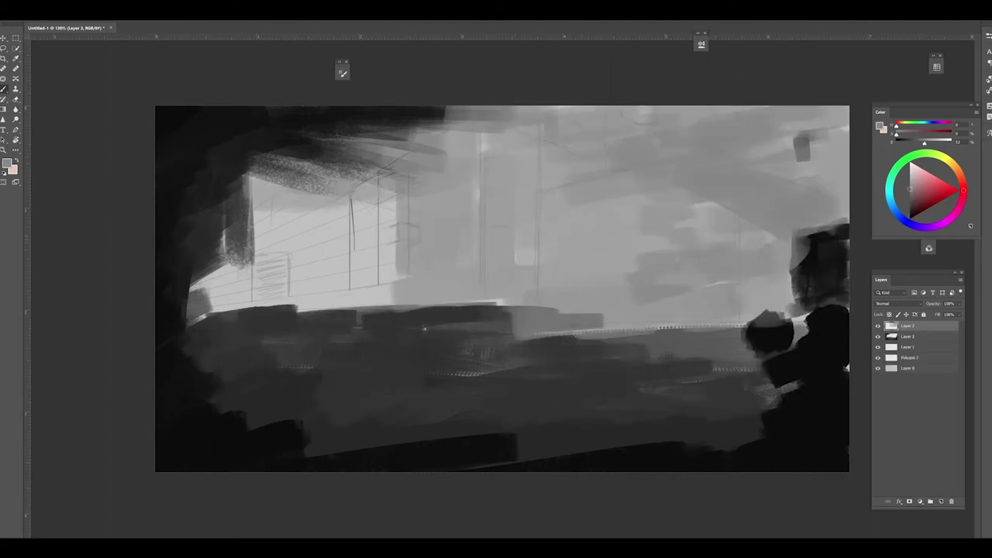
drag(194, 310, 411, 202)
drag(240, 116, 465, 256)
drag(481, 294, 821, 233)
drag(170, 116, 318, 155)
Step: Sample black and paint a dark left-building edge and a dark shape on the second building
alt+click(177, 165)
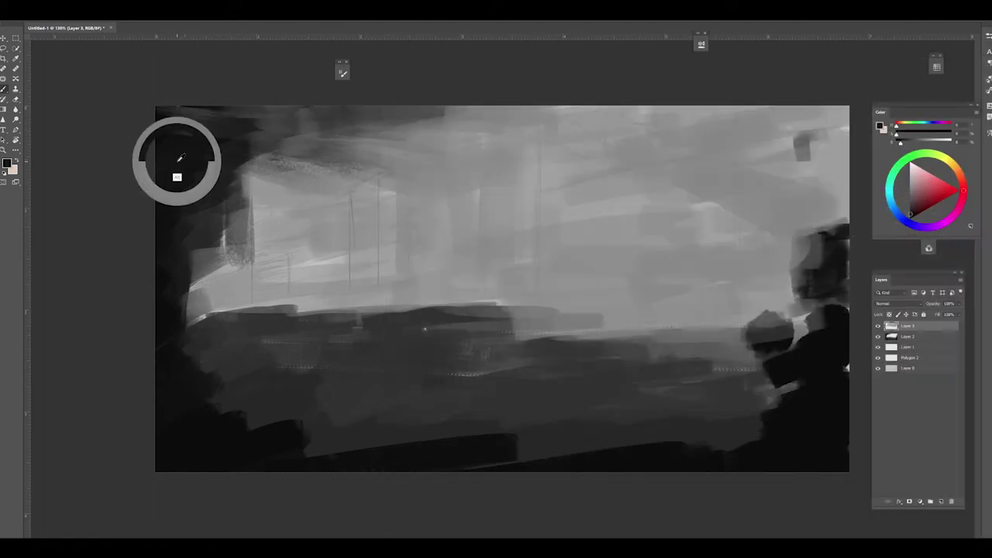
mouse_move(248, 158)
mouse_down()
mouse_move(337, 189)
mouse_move(349, 233)
mouse_up()
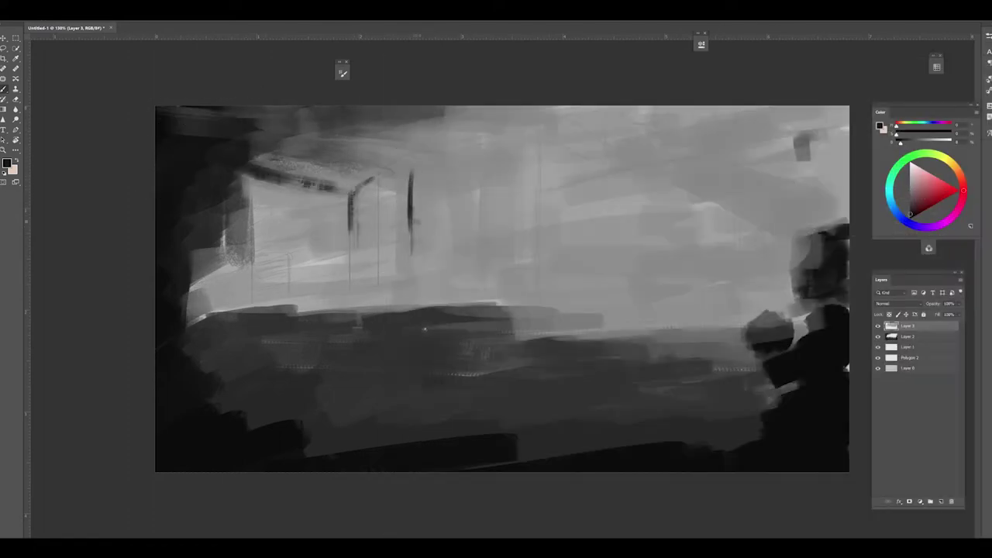
drag(411, 172, 459, 202)
mouse_move(413, 186)
mouse_down()
mouse_move(460, 227)
mouse_move(477, 228)
mouse_up()
drag(413, 172, 468, 214)
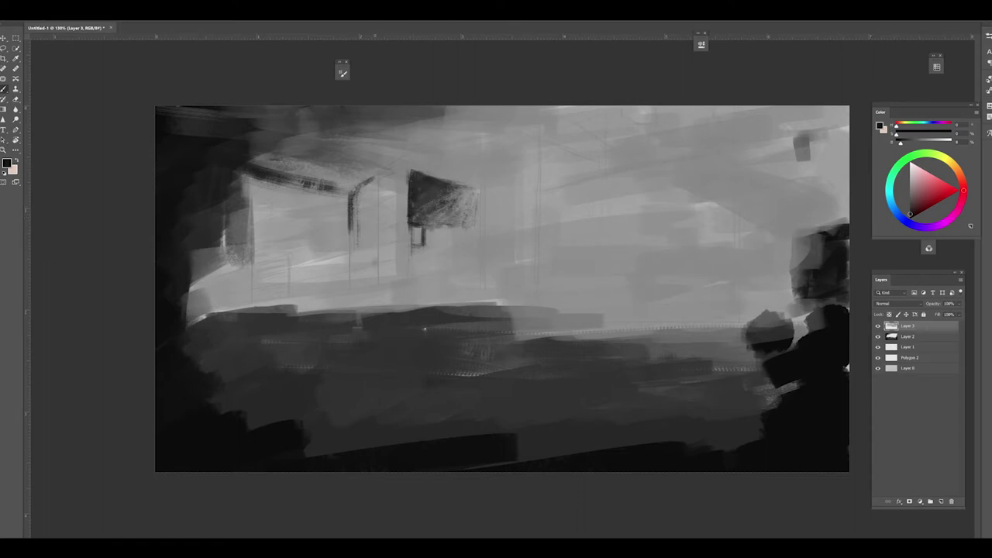
Step: Sample mid-grey and brush grey strokes over the left building's edge
alt+click(421, 356)
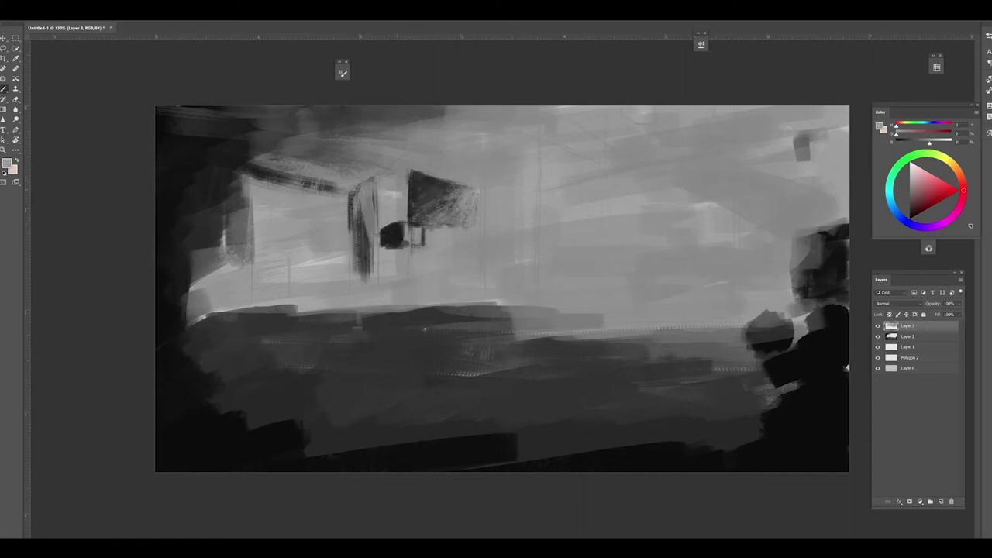
drag(366, 180, 358, 275)
drag(255, 186, 326, 256)
drag(325, 190, 341, 306)
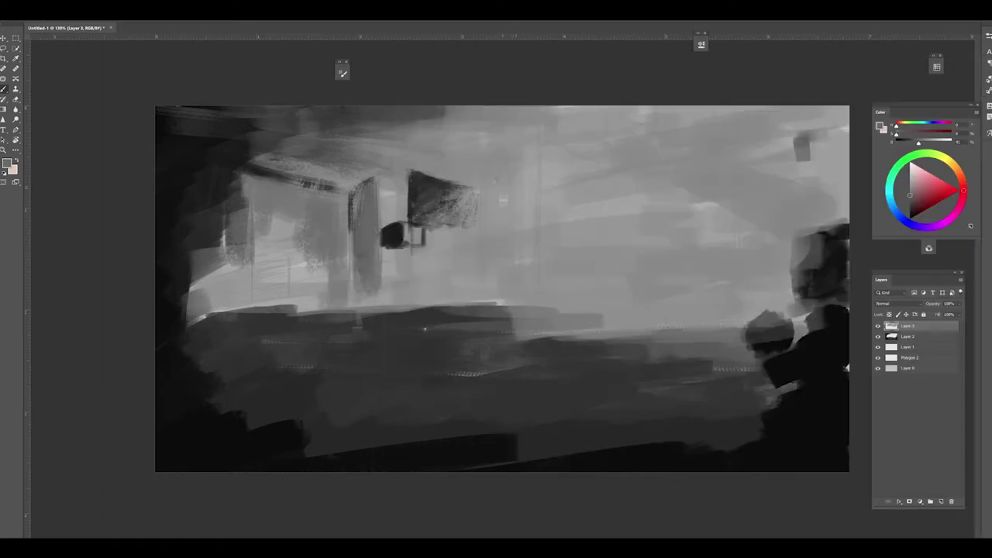
Step: In black, paint two vertical posts joined by a crossbeam and a thick top diagonal beam
alt+click(576, 170)
drag(539, 109, 538, 172)
drag(738, 107, 736, 280)
mouse_move(733, 152)
mouse_down()
mouse_move(540, 184)
mouse_move(736, 149)
mouse_up()
mouse_move(551, 107)
mouse_down()
mouse_move(682, 160)
mouse_move(659, 155)
mouse_up()
Step: Extend the crossbeam and paint two dark squares between the posts
drag(740, 155, 771, 150)
drag(798, 233, 822, 283)
mouse_move(652, 185)
mouse_down()
mouse_move(706, 185)
mouse_move(725, 233)
mouse_up()
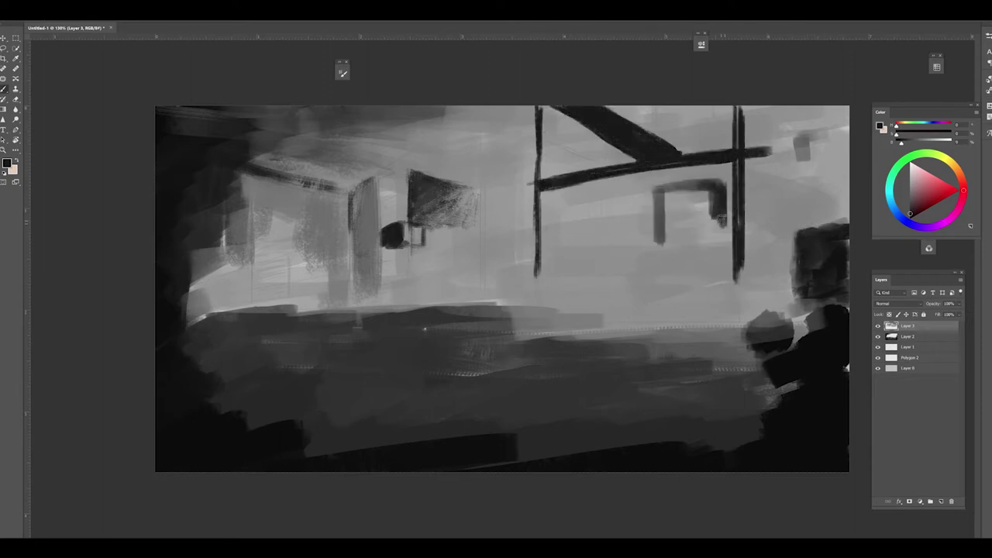
mouse_move(675, 203)
mouse_down()
mouse_move(713, 257)
mouse_move(670, 232)
mouse_up()
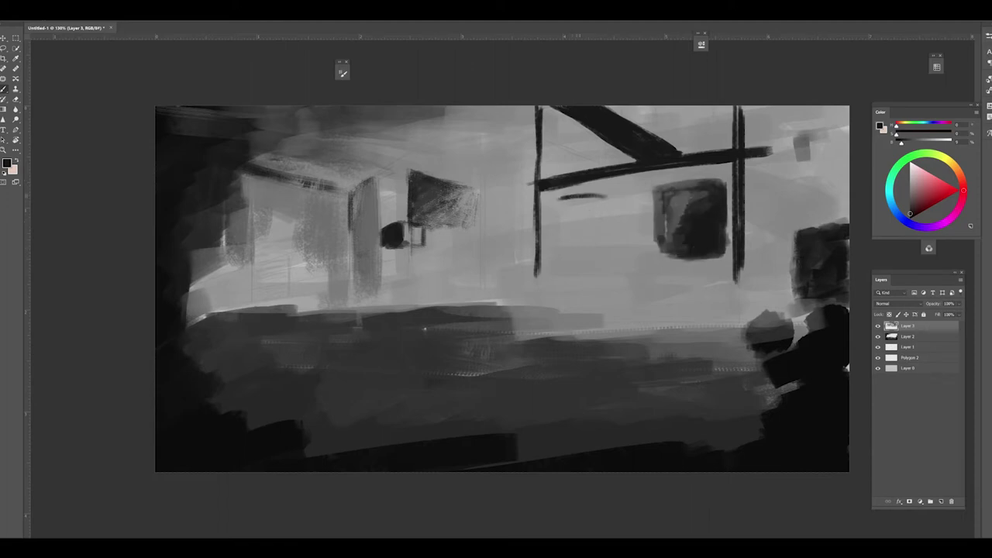
mouse_move(562, 197)
mouse_down()
mouse_move(613, 237)
mouse_move(606, 271)
mouse_up()
drag(559, 215, 613, 264)
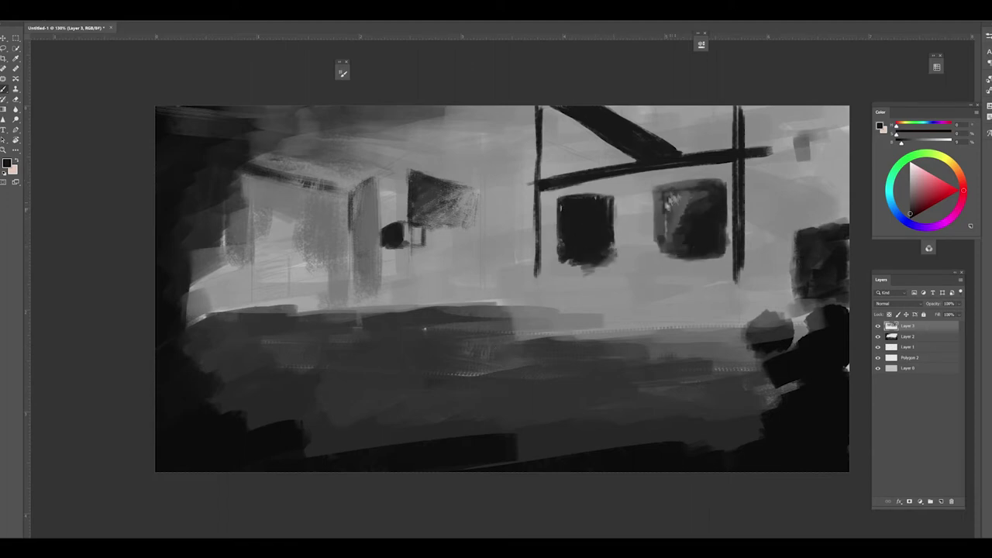
drag(663, 186, 718, 238)
Step: Add a dark bar, left post, thin diagonal, right post and an L-shaped edge beam
drag(435, 179, 520, 199)
drag(493, 199, 499, 286)
drag(457, 108, 604, 165)
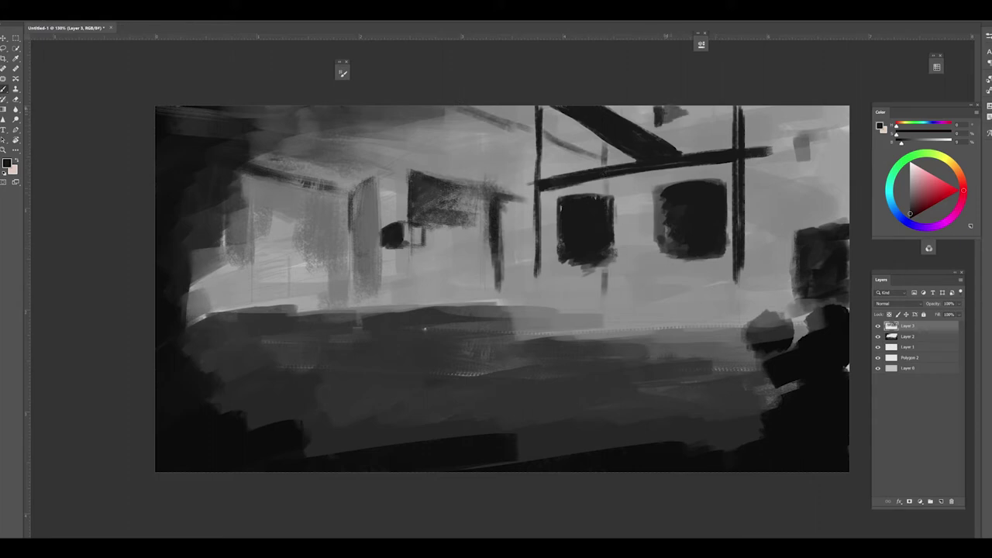
drag(655, 113, 710, 141)
drag(769, 115, 768, 310)
drag(805, 114, 845, 188)
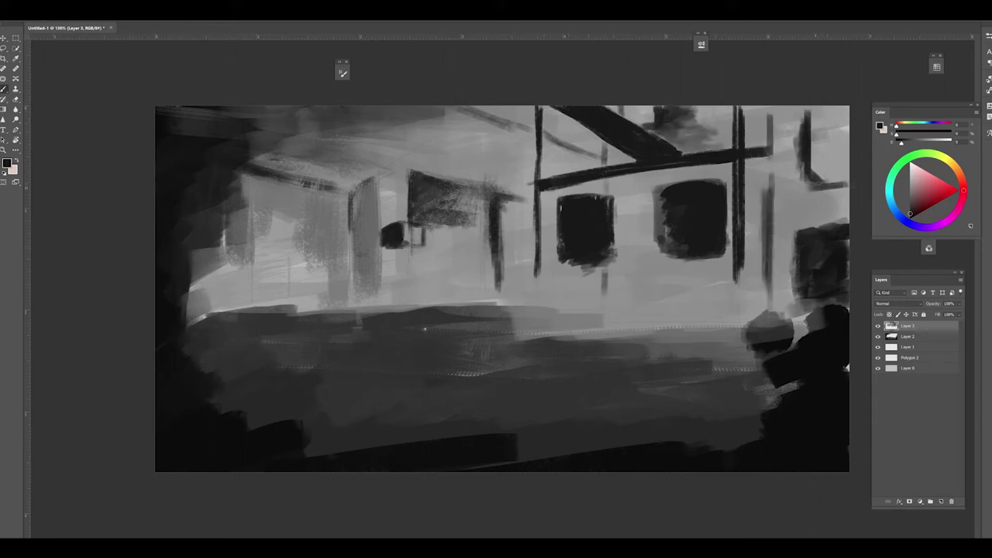
Step: Move the painted layer below Layer 1 and paint a dark silhouette at lower left
drag(899, 325, 891, 338)
drag(201, 310, 299, 332)
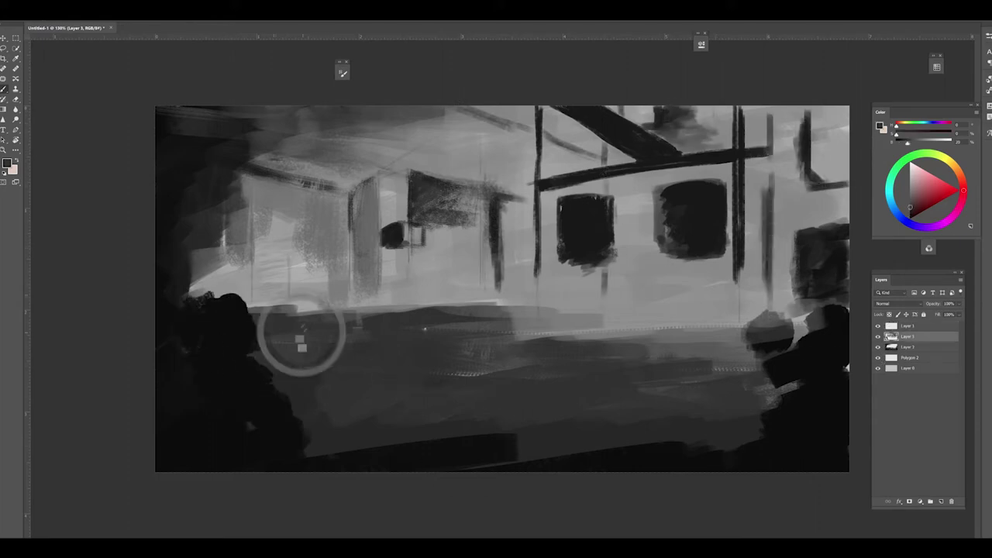
drag(232, 232, 341, 356)
drag(194, 325, 278, 450)
Step: Pick a round brush and dab a silhouetted crowd of heads across the bottom
right_click(538, 160)
mouse_move(248, 295)
mouse_down()
mouse_move(450, 449)
mouse_move(798, 333)
mouse_up()
drag(573, 310, 760, 294)
drag(481, 318, 516, 298)
drag(194, 294, 229, 271)
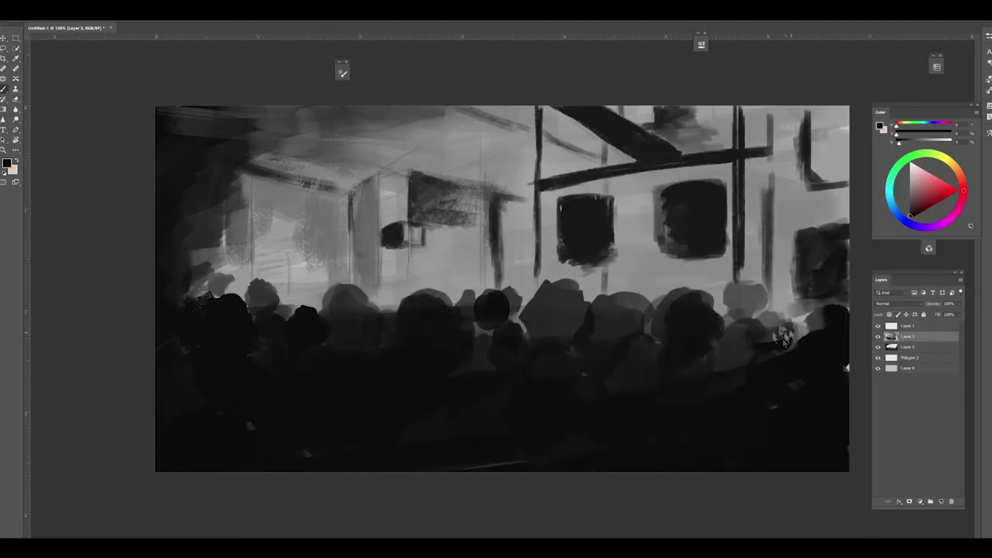
mouse_move(767, 387)
mouse_down()
mouse_move(791, 333)
mouse_move(813, 310)
mouse_move(502, 322)
mouse_up()
drag(341, 310, 232, 256)
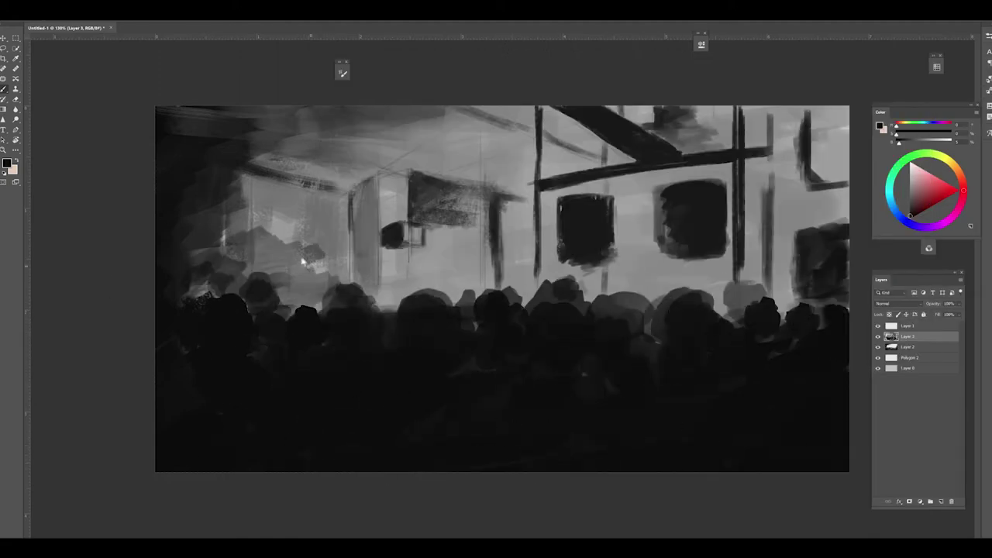
drag(248, 209, 318, 295)
Step: Add a colorized Hue/Saturation adjustment and shift its hue to cool blue-grey
click(920, 501)
click(942, 418)
click(652, 138)
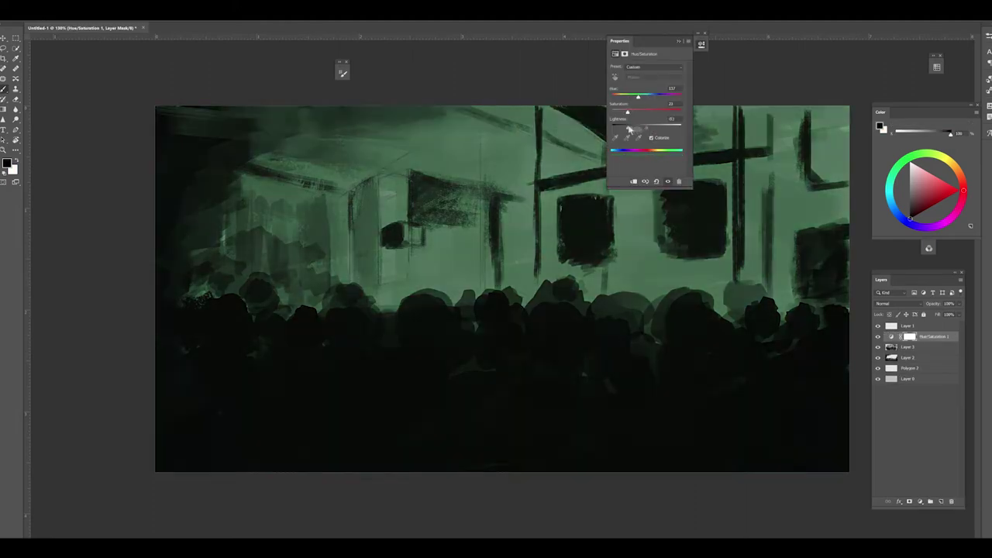
drag(629, 96, 651, 96)
Step: On new layers, shade the upper-left ceiling with dark blue and sampled dark strokes
key(ctrl+shift+alt+n)
click(940, 502)
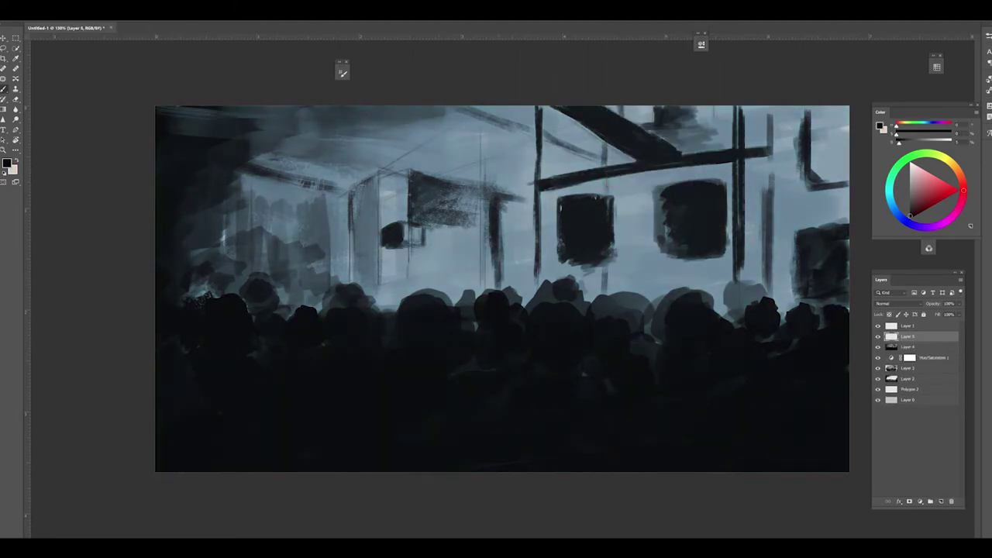
alt+click(275, 124)
drag(225, 124, 379, 170)
drag(333, 116, 457, 155)
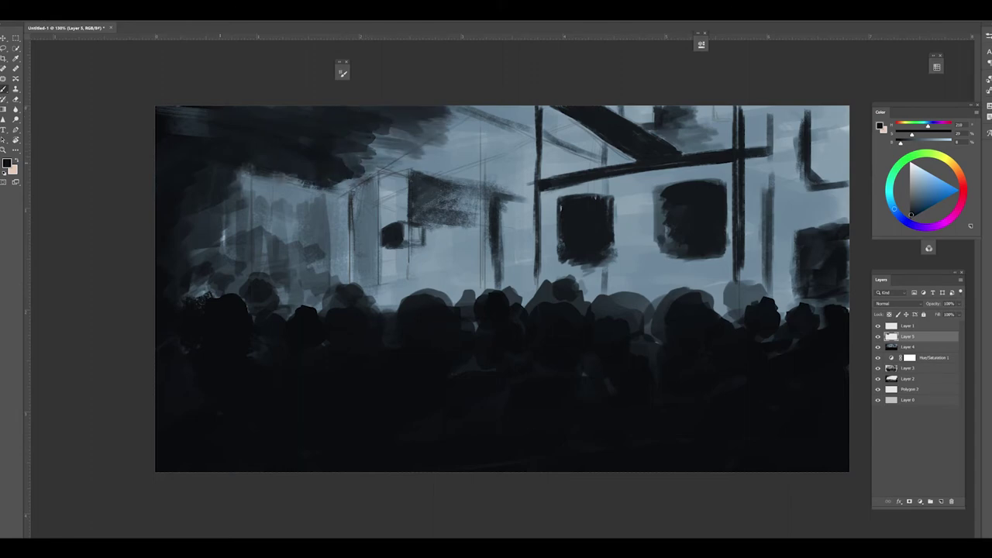
drag(241, 186, 526, 124)
alt+click(343, 330)
drag(333, 171, 465, 117)
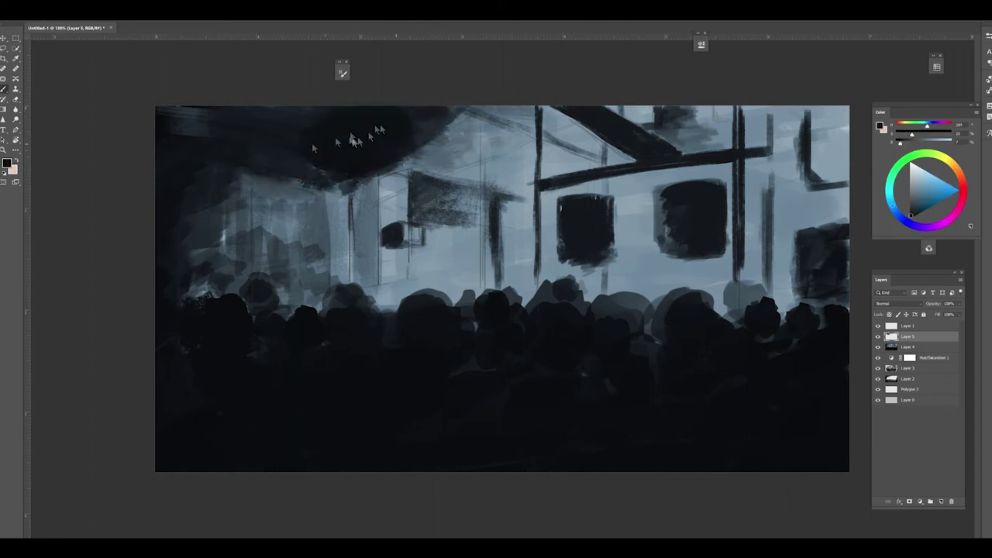
mouse_move(535, 155)
mouse_down()
mouse_move(325, 169)
mouse_move(225, 263)
mouse_up()
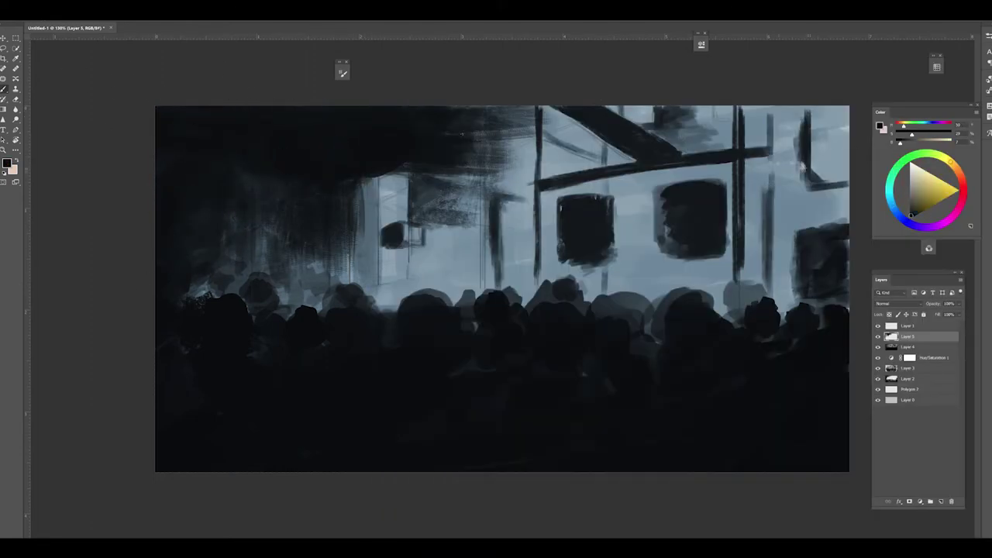
Step: Lasso the ceiling, fill it cream on a new layer, and mask back its left part
drag(206, 106, 465, 106)
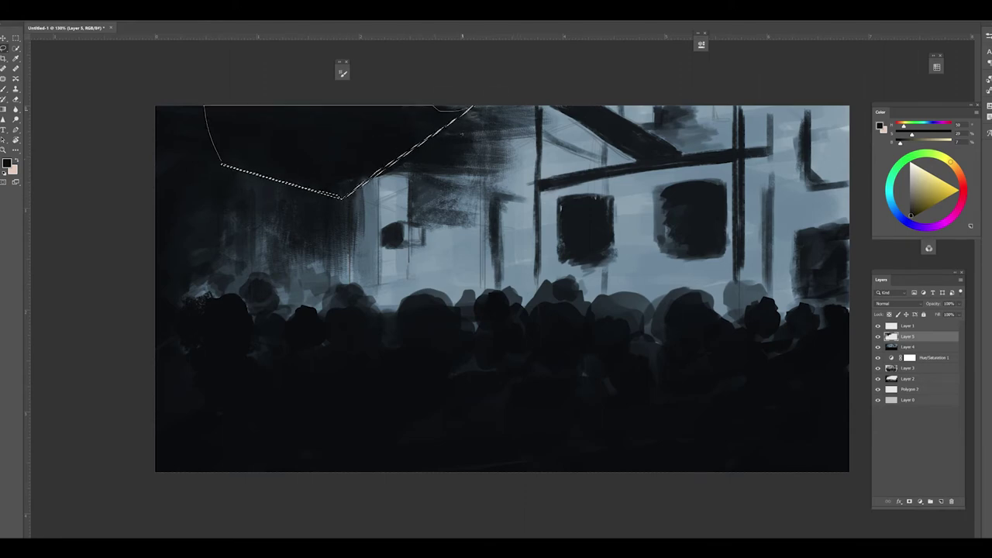
key(ctrl+shift+alt+n)
key(alt+BackSpace)
key(d)
mouse_move(155, 109)
mouse_down()
mouse_move(128, 95)
mouse_move(316, 195)
mouse_up()
drag(193, 124, 279, 170)
mouse_move(232, 116)
mouse_down()
mouse_move(410, 99)
mouse_move(310, 186)
mouse_up()
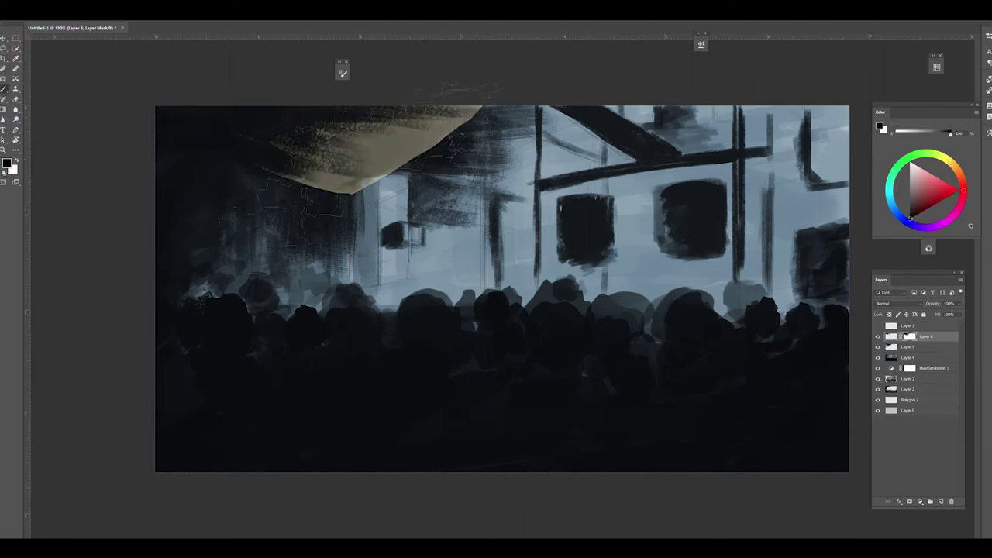
drag(465, 108, 271, 170)
Step: Dock the Color panel and switch it to Color Wheel display
click(880, 116)
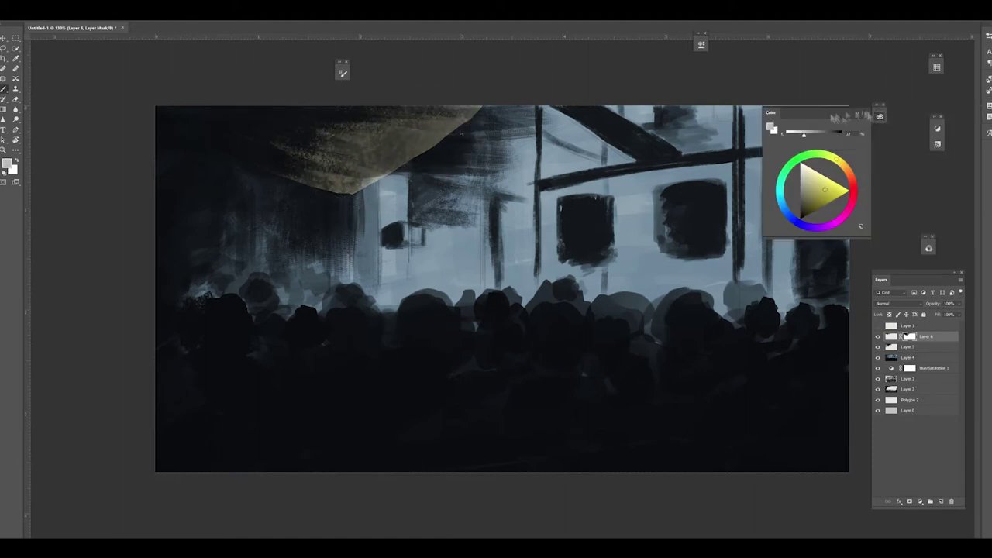
click(937, 129)
click(958, 222)
click(954, 131)
click(958, 150)
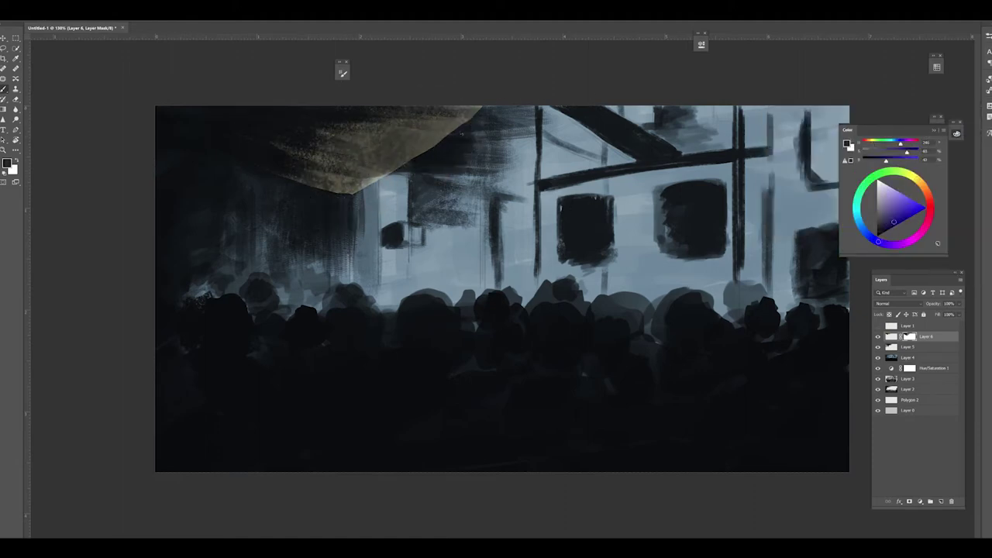
Step: On a new layer, brush cream highlights across the roof and central and right walls
key(ctrl+shift+alt+n)
mouse_move(346, 195)
mouse_down()
mouse_move(345, 232)
mouse_move(326, 248)
mouse_up()
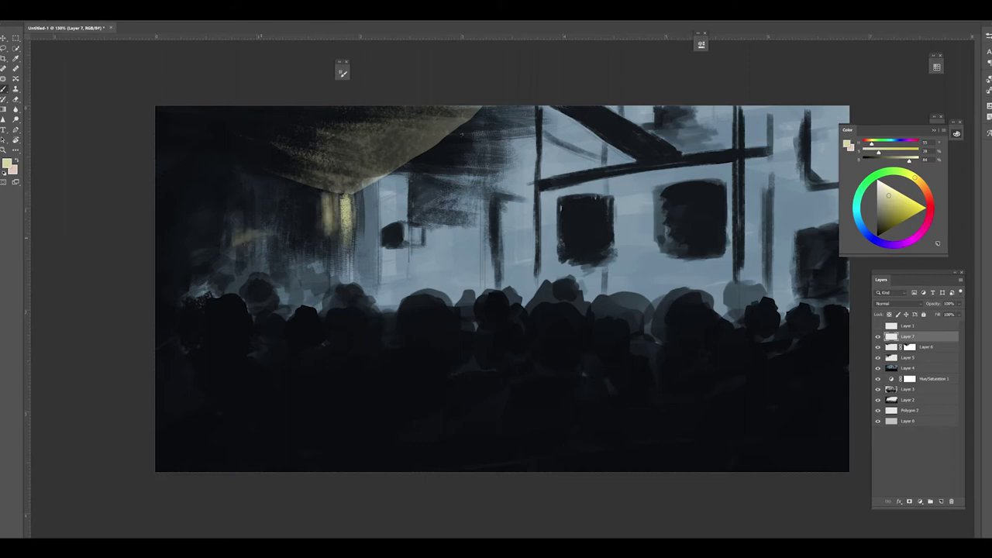
drag(233, 255, 279, 232)
drag(403, 167, 488, 132)
drag(450, 182, 534, 112)
drag(542, 174, 597, 124)
drag(512, 194, 515, 272)
drag(581, 132, 558, 240)
drag(384, 174, 391, 286)
drag(358, 194, 358, 259)
Step: Stamp all visible layers, flip the painting horizontally, and add tan roof strokes
key(ctrl+shift+alt+e)
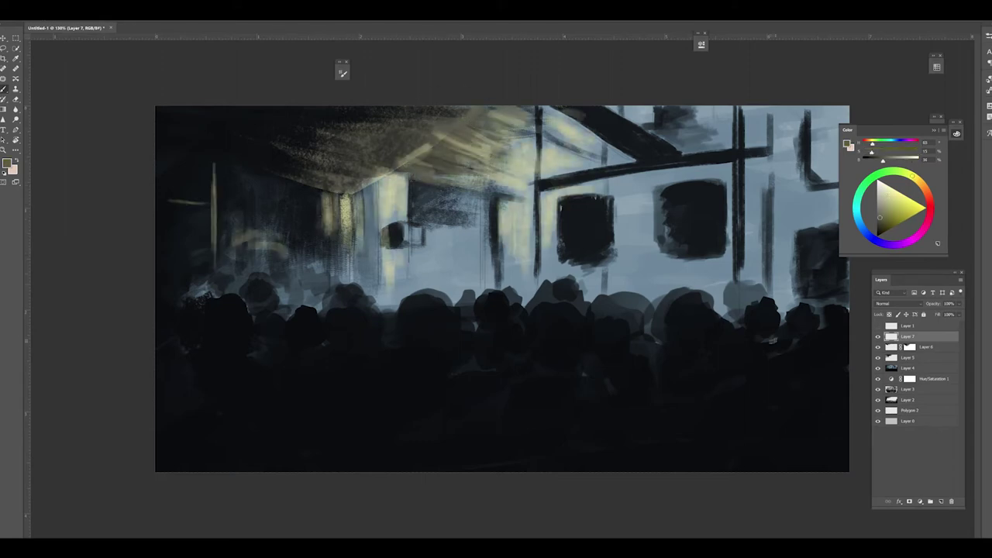
key(ctrl+t)
right_click(586, 310)
click(620, 406)
key(Return)
mouse_move(605, 116)
mouse_down()
mouse_move(496, 159)
mouse_move(477, 190)
mouse_up()
Step: Flip the painting back to its original orientation
key(ctrl+t)
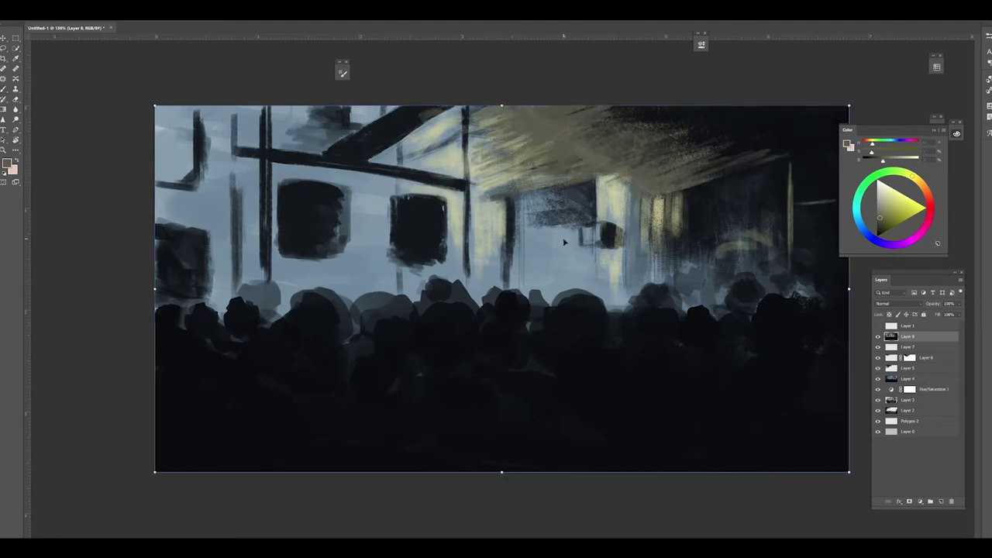
right_click(587, 310)
click(620, 405)
key(Return)
Step: Paint dark blue-grey and cream strokes on the central pillar
alt+click(283, 144)
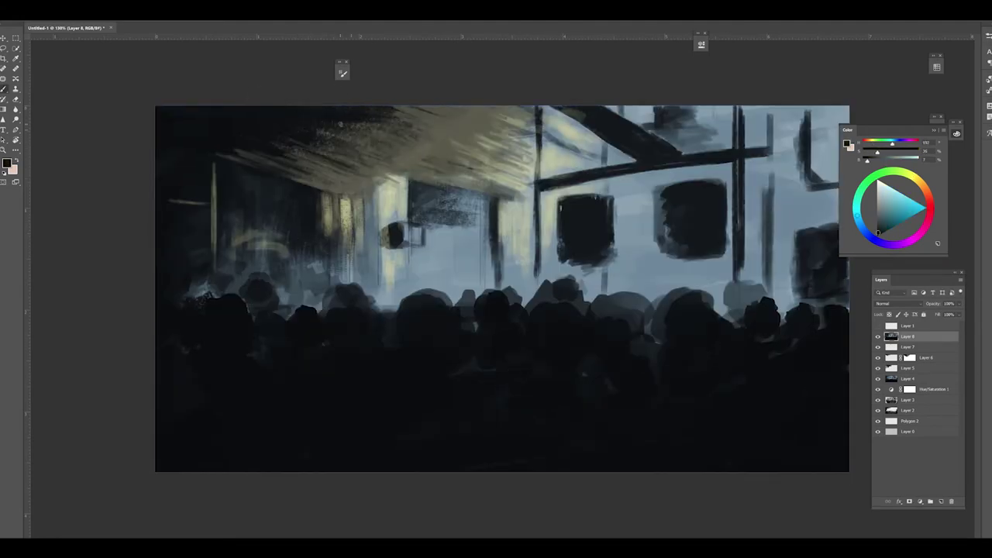
drag(354, 194, 353, 272)
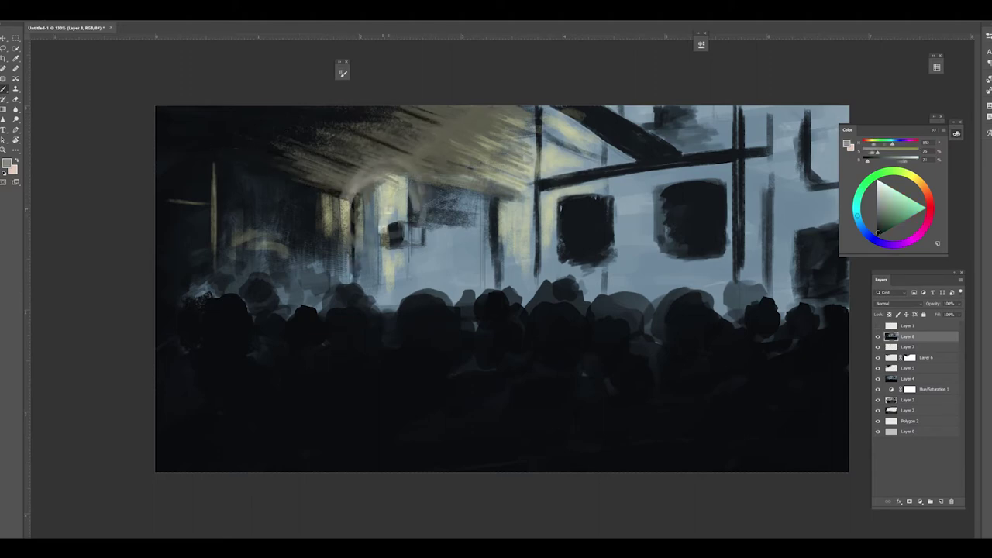
alt+click(387, 193)
mouse_move(341, 203)
mouse_down()
mouse_move(341, 236)
mouse_move(372, 258)
mouse_up()
alt+click(369, 202)
alt+click(377, 224)
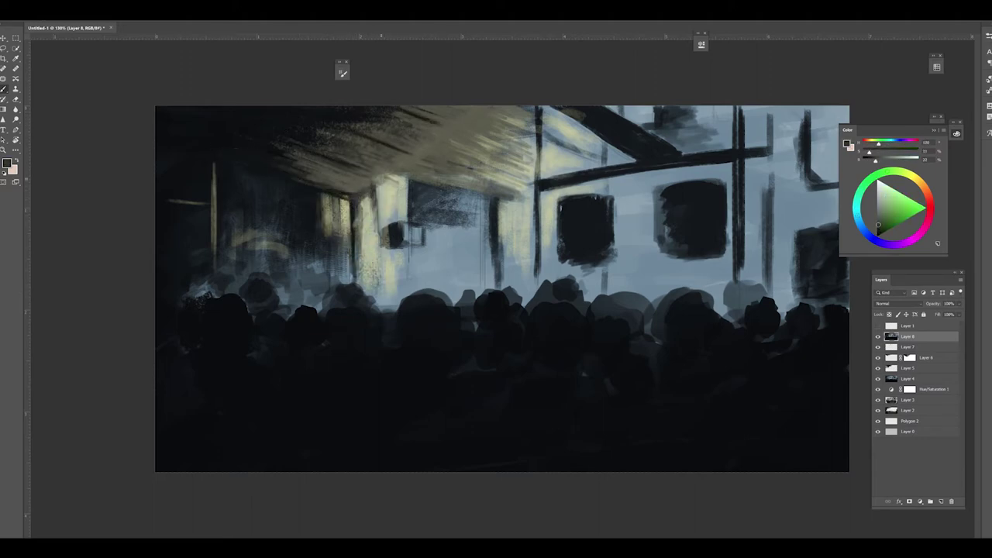
drag(376, 169, 376, 298)
drag(355, 202, 364, 283)
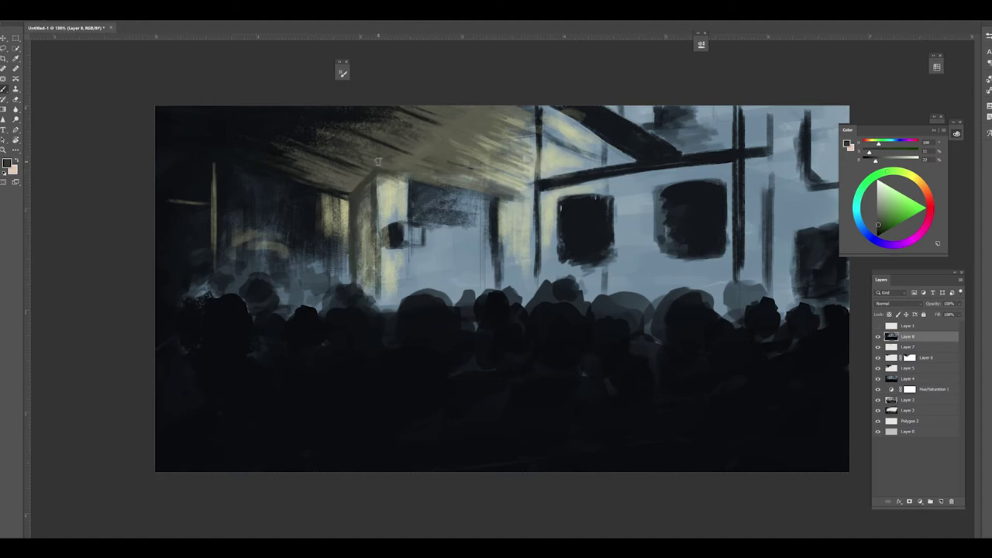
Step: Texture the left wall with sampled tones, add tan pillar strokes, and darken pillar and wall
alt+click(266, 143)
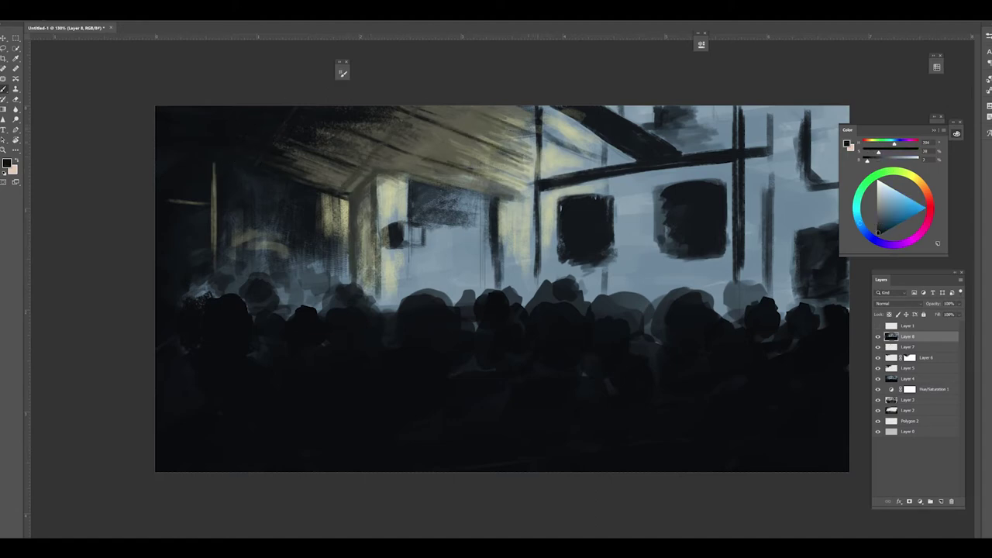
alt+click(299, 215)
drag(263, 180, 319, 256)
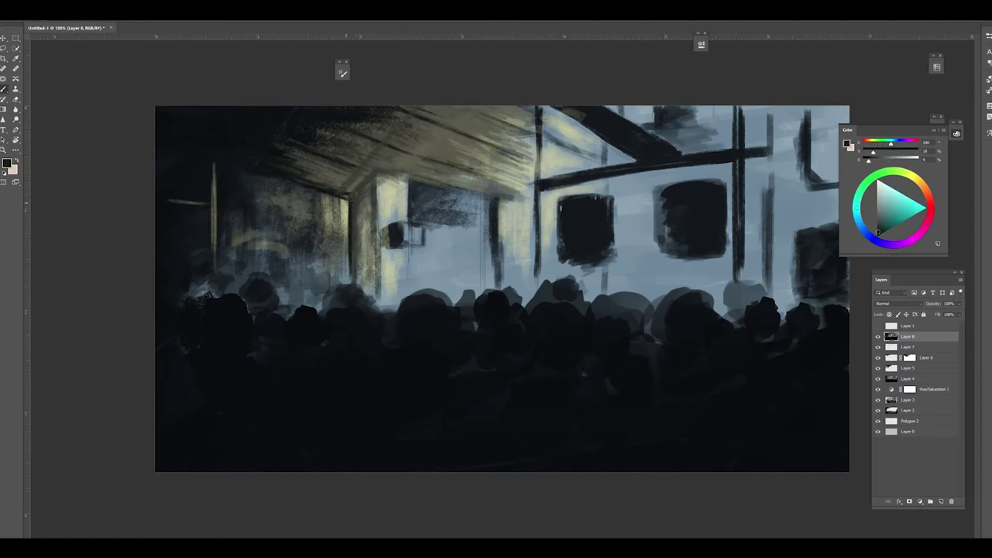
drag(369, 205, 352, 302)
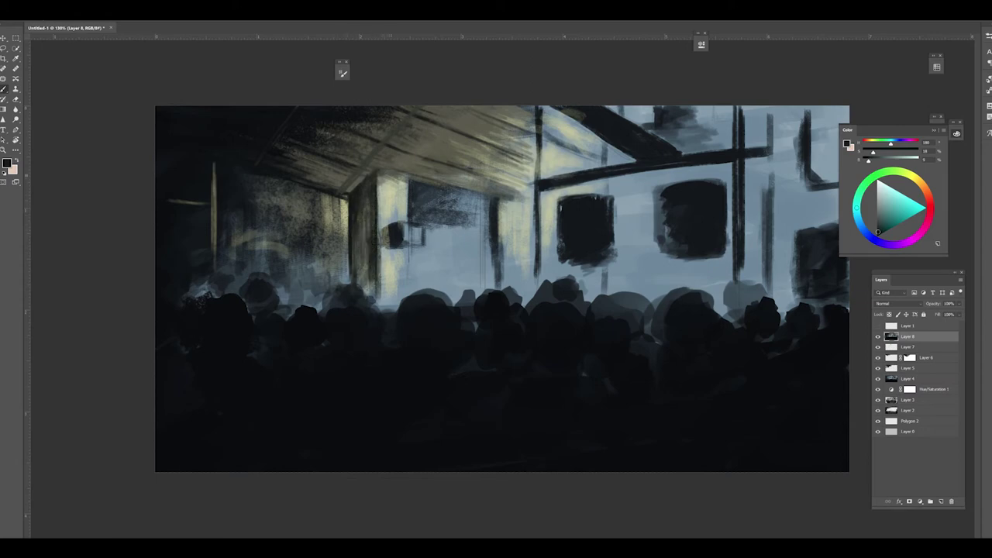
drag(395, 182, 395, 288)
alt+click(328, 166)
mouse_move(383, 143)
mouse_down()
mouse_move(318, 171)
mouse_move(341, 282)
mouse_up()
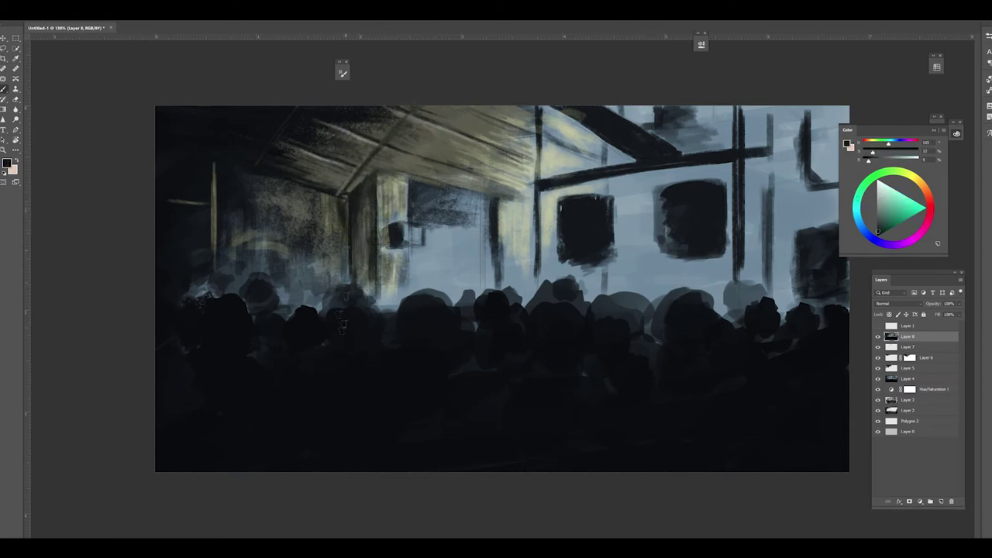
drag(271, 187, 345, 283)
drag(372, 131, 298, 166)
mouse_move(221, 170)
mouse_down()
mouse_move(217, 252)
mouse_move(279, 267)
mouse_up()
Step: Sample dark tones and darken the top and surrounding glow of the lit window
alt+click(291, 280)
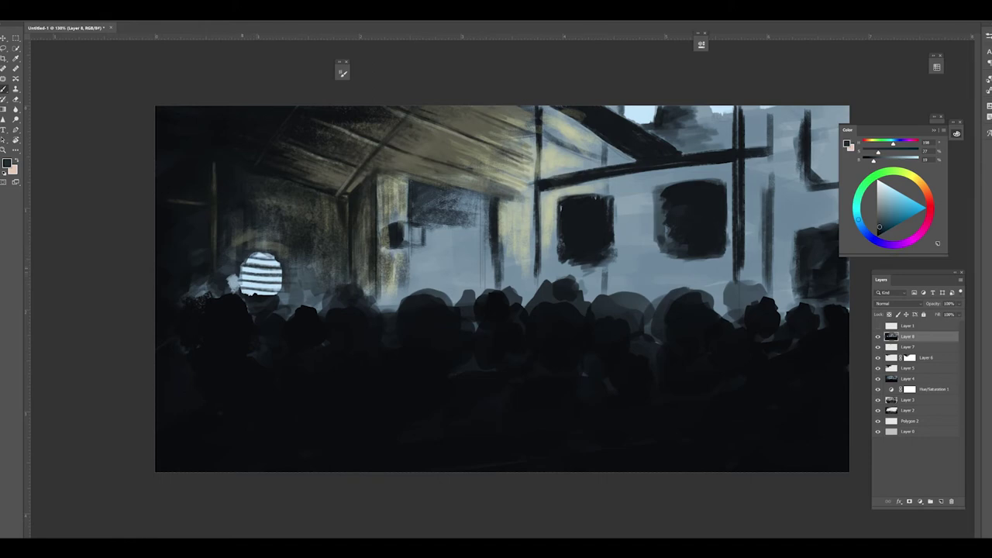
alt+click(260, 268)
alt+click(268, 247)
mouse_move(256, 253)
mouse_down()
mouse_move(279, 254)
mouse_move(225, 248)
mouse_up()
drag(282, 271, 326, 306)
mouse_move(232, 256)
mouse_down()
mouse_move(302, 233)
mouse_move(232, 209)
mouse_up()
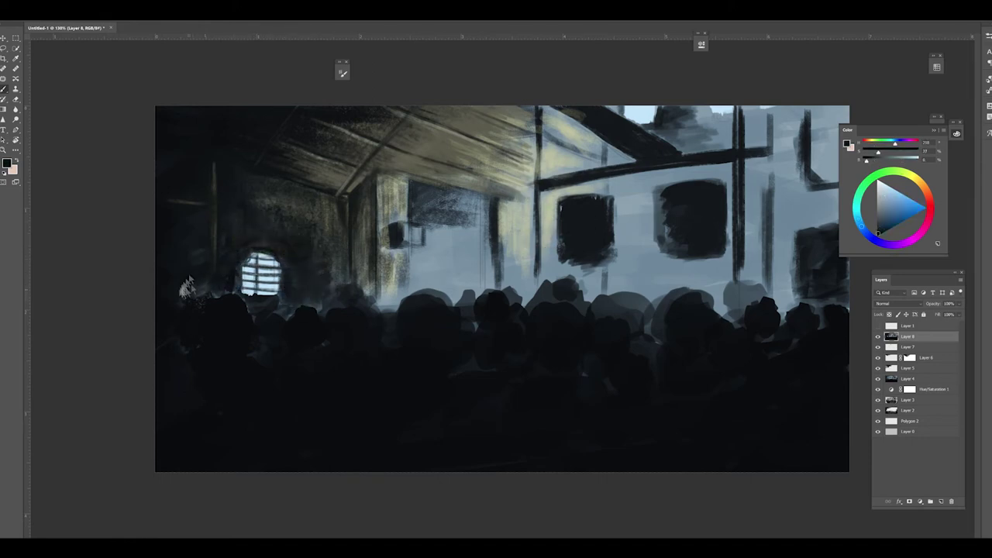
Step: Darken the left wall, ceiling beams, the area under the ceiling and the central pillar
mouse_move(331, 229)
mouse_down()
mouse_move(348, 279)
mouse_move(341, 147)
mouse_move(481, 147)
mouse_move(519, 182)
mouse_up()
drag(341, 186, 403, 136)
mouse_move(383, 174)
mouse_down()
mouse_move(422, 221)
mouse_move(504, 148)
mouse_up()
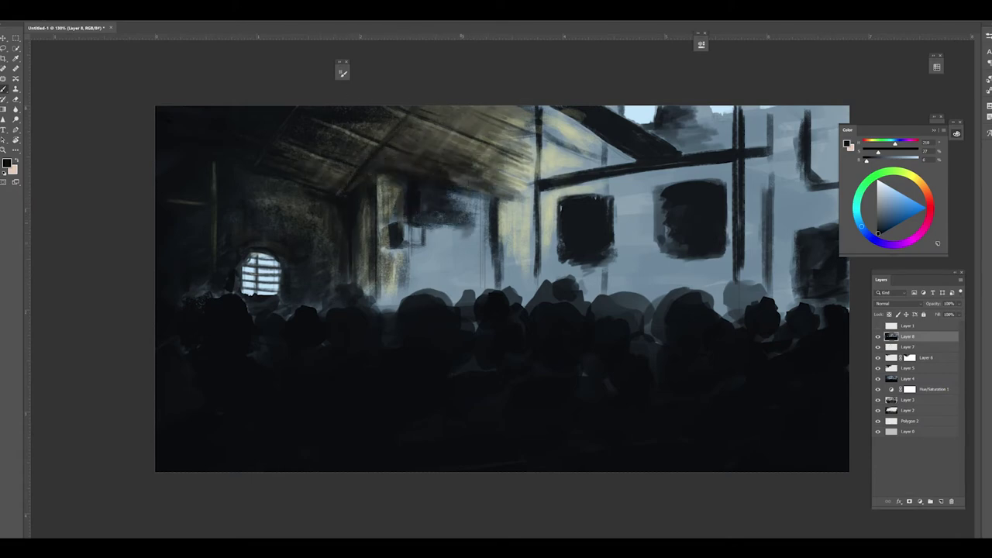
Step: Paint a small screen with a light beige frame and a dark interior
drag(465, 201, 488, 268)
alt+click(401, 238)
alt+click(454, 232)
drag(409, 231, 481, 295)
Step: Brush light grey-blue haze over the left foreground and across the crowd
alt+click(251, 231)
drag(163, 279, 232, 349)
drag(171, 325, 391, 379)
drag(524, 350, 806, 349)
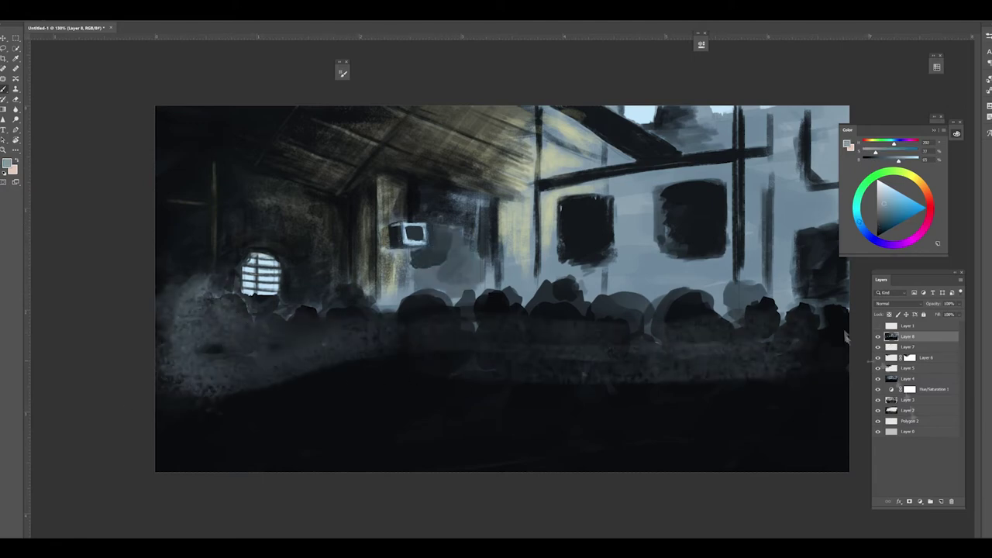
key(ctrl+shift+alt+n)
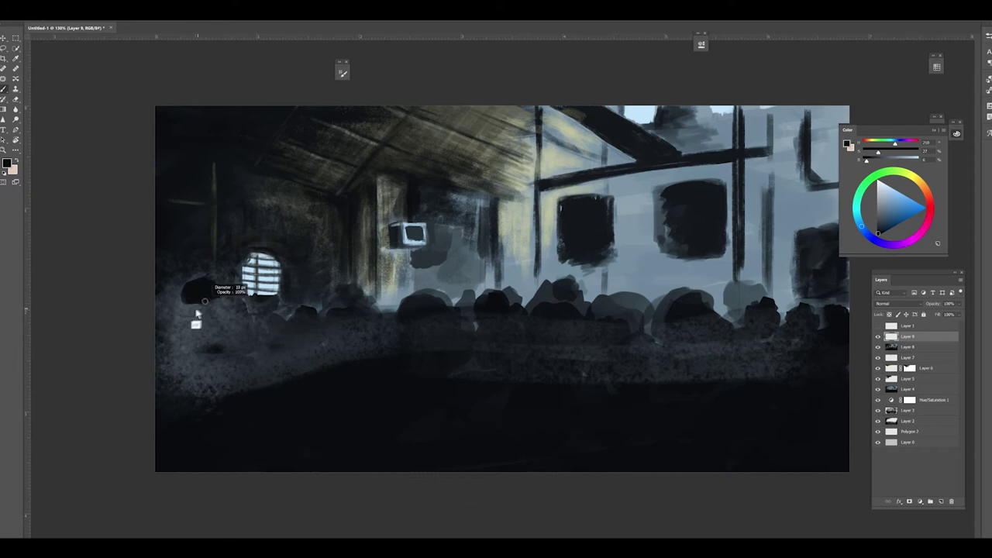
Step: Extend the dark foreground figure toward the lower left and darken its body
drag(195, 321, 164, 352)
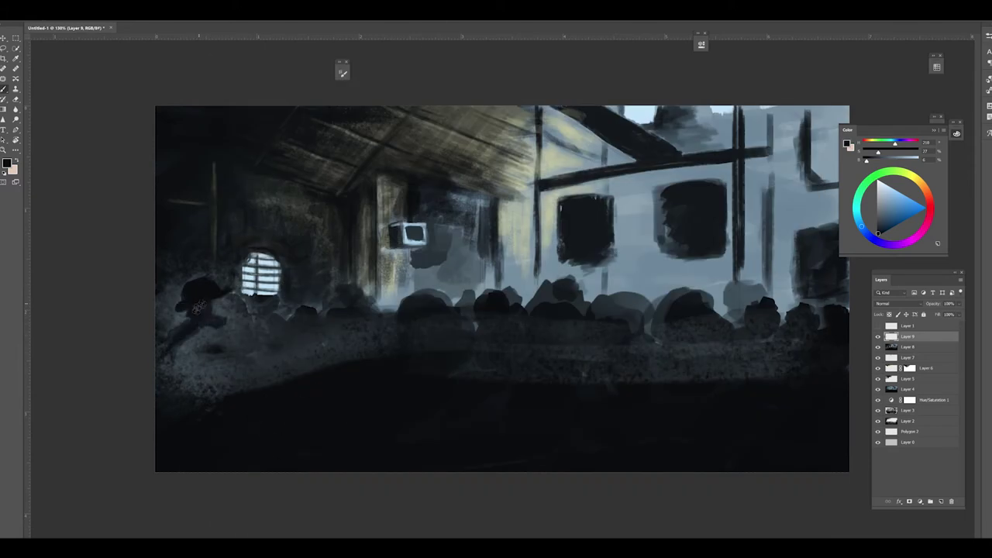
drag(223, 322, 218, 389)
right_click(164, 355)
key(Escape)
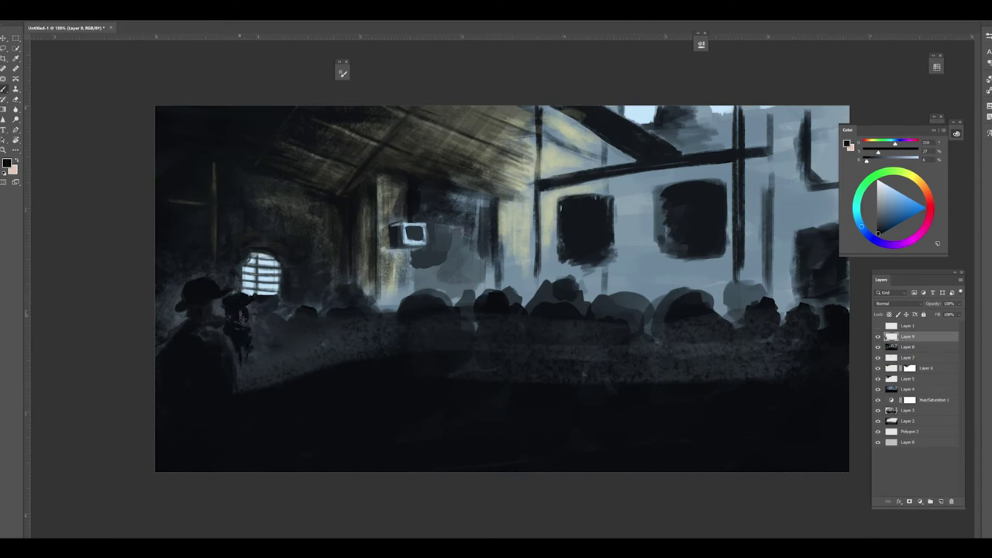
key(F5)
key(F5)
Step: Paint dark silhouettes right of the figure and darken the painting's left edge
drag(265, 328, 290, 327)
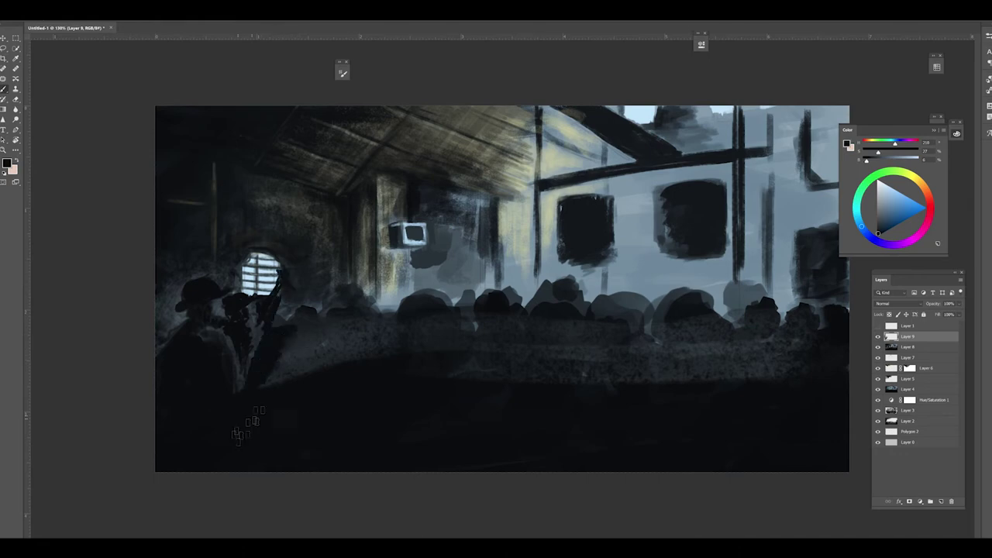
drag(248, 425, 329, 339)
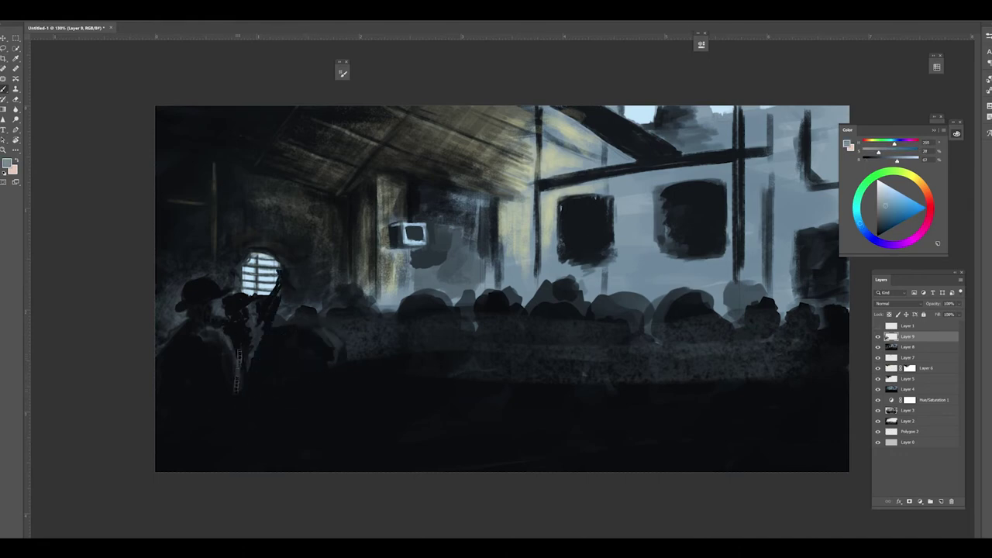
drag(256, 418, 329, 347)
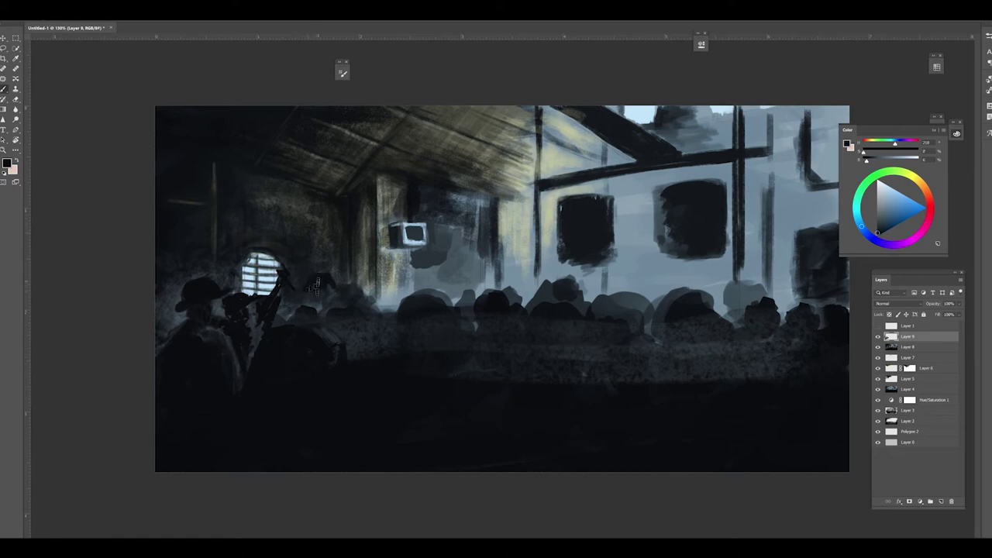
drag(256, 370, 304, 329)
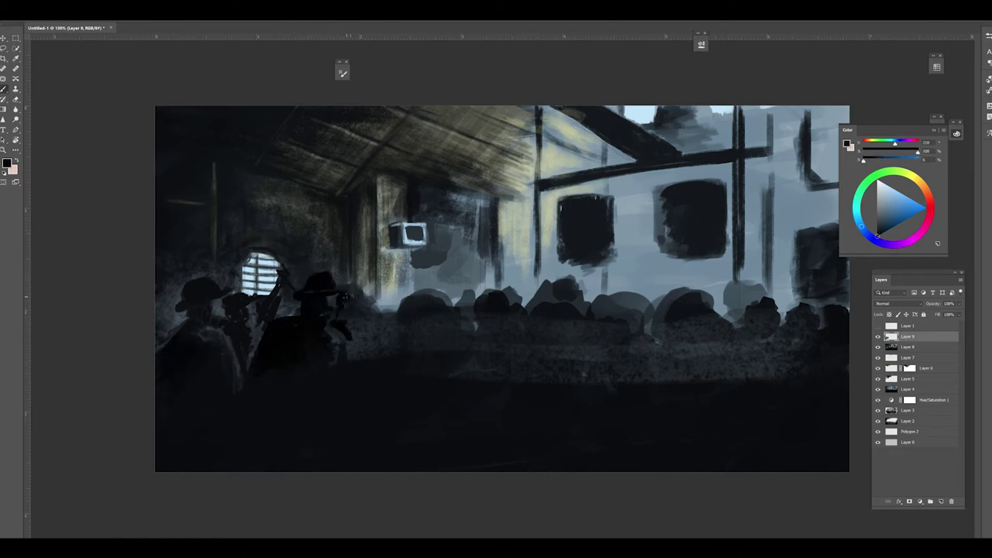
drag(351, 299, 361, 360)
mouse_move(179, 450)
mouse_down()
mouse_move(240, 387)
mouse_move(133, 137)
mouse_move(162, 217)
mouse_up()
Step: Paint purple-grey crowd heads and a dark foreground body, then save as 01.psd
alt+click(394, 345)
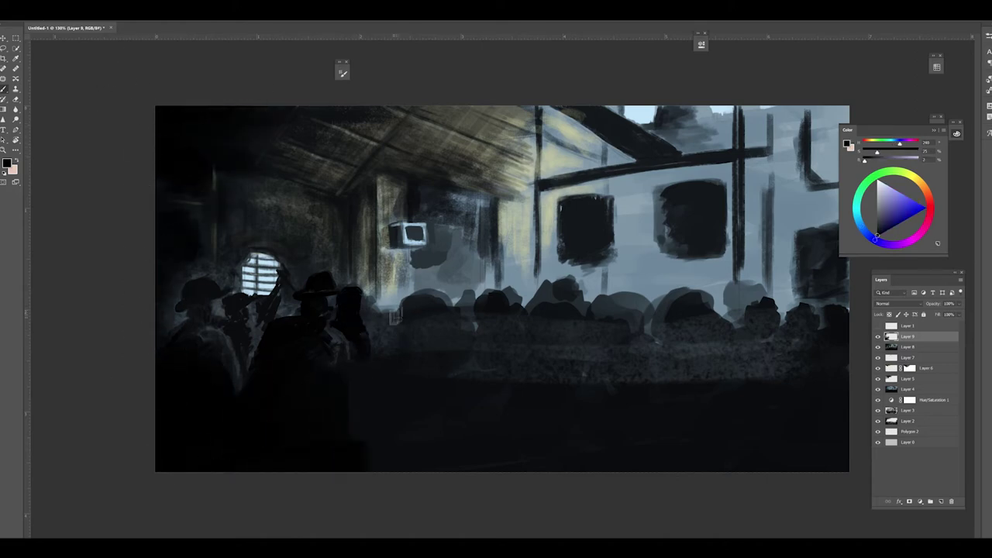
mouse_move(392, 310)
mouse_down()
mouse_move(411, 286)
mouse_move(417, 296)
mouse_move(388, 294)
mouse_up()
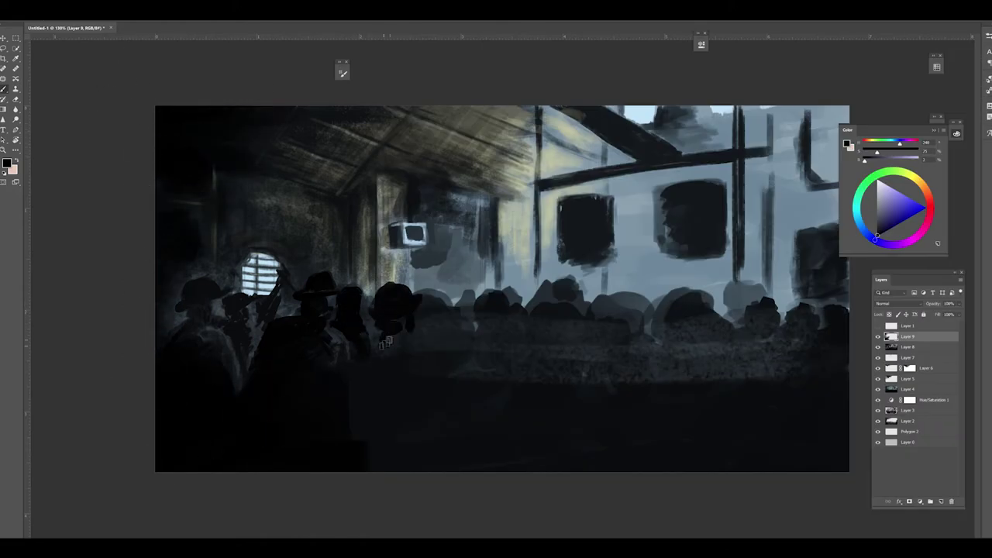
drag(364, 403, 418, 457)
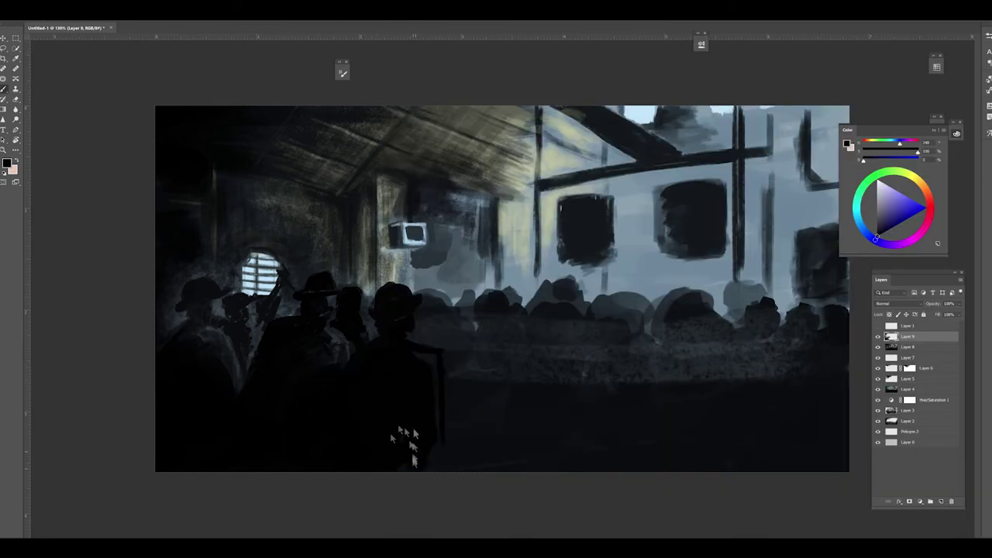
drag(418, 365, 437, 465)
key(ctrl+s)
key(Return)
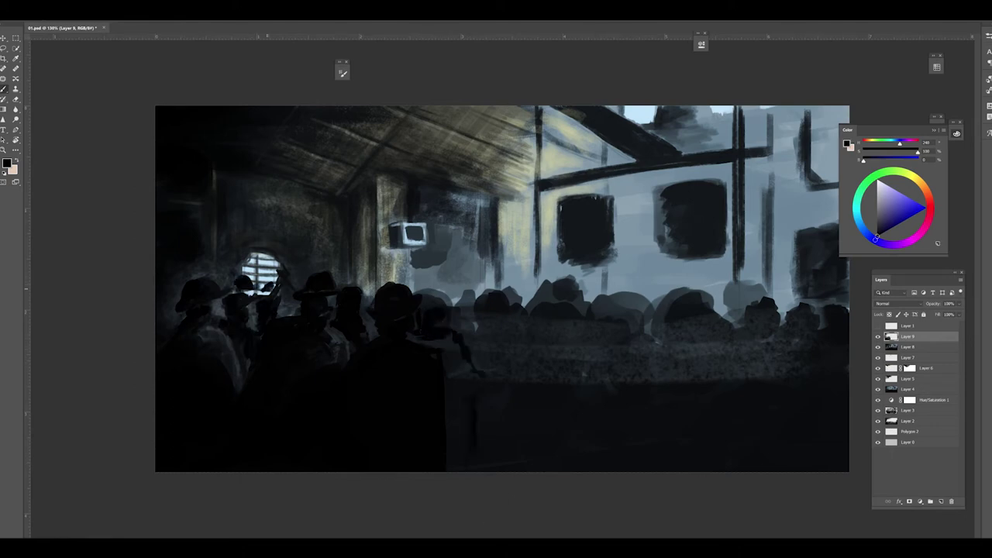
Step: Brush pale blue-grey haze across the whole crowd band
alt+click(535, 287)
drag(476, 318, 713, 294)
drag(542, 309, 778, 298)
drag(419, 275, 581, 318)
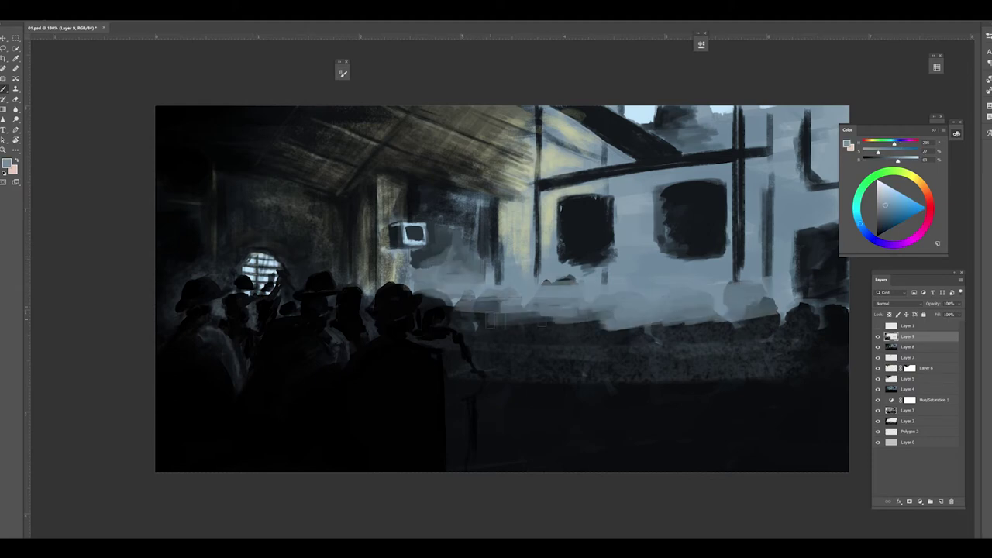
drag(465, 322, 616, 335)
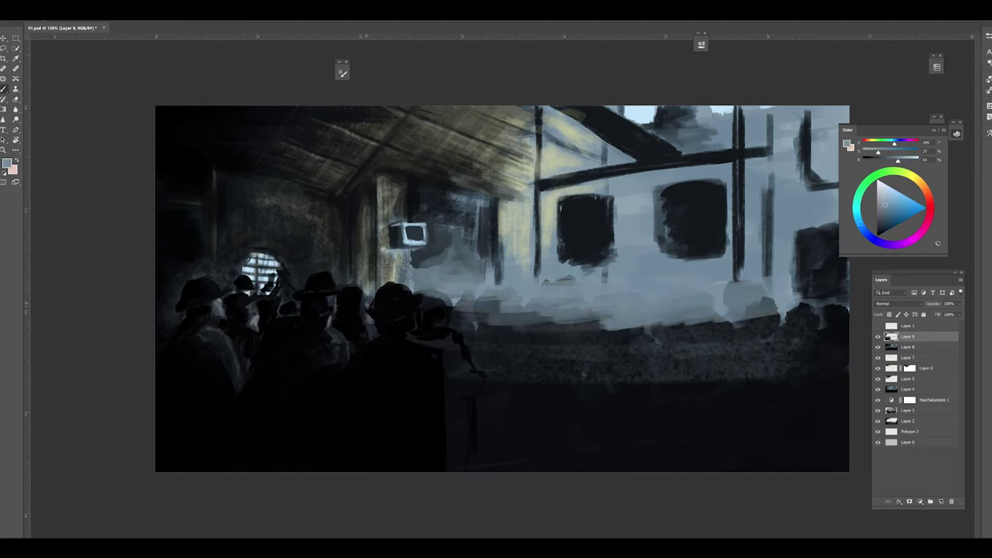
alt+click(408, 378)
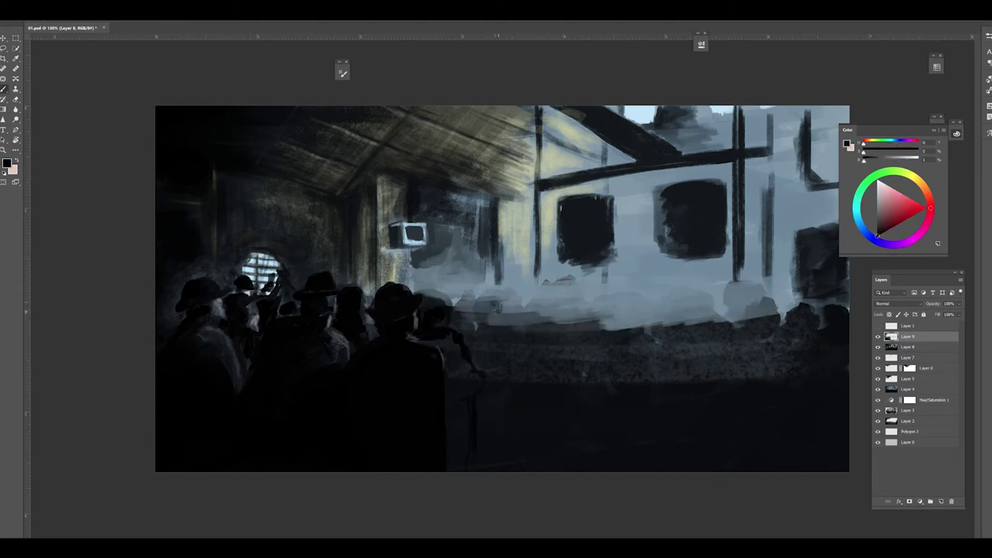
alt+click(485, 308)
mouse_move(418, 310)
mouse_down()
mouse_move(488, 294)
mouse_move(635, 306)
mouse_up()
alt+click(505, 314)
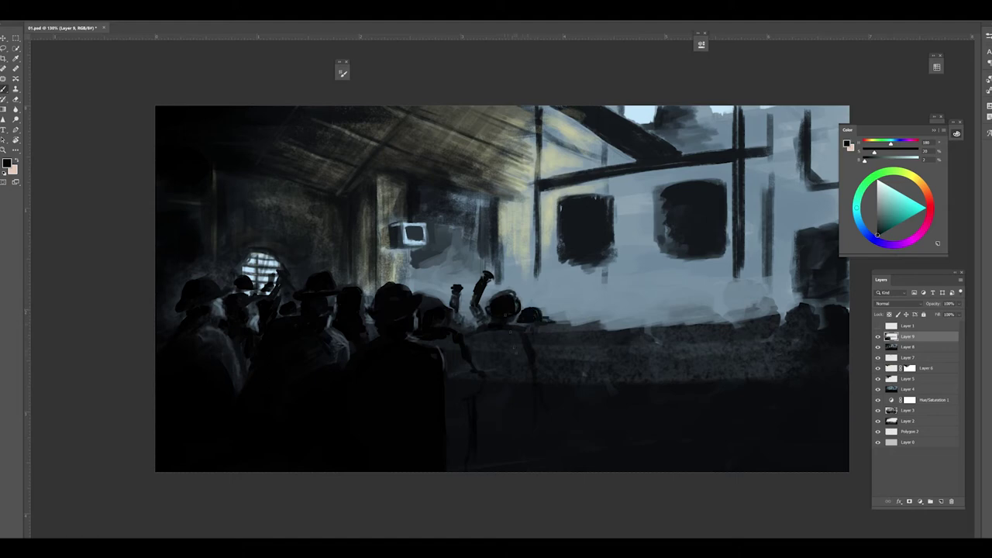
Step: Paint dark figures into the central crowd and a hatted silhouette at the right edge
alt+click(496, 388)
drag(511, 364, 542, 457)
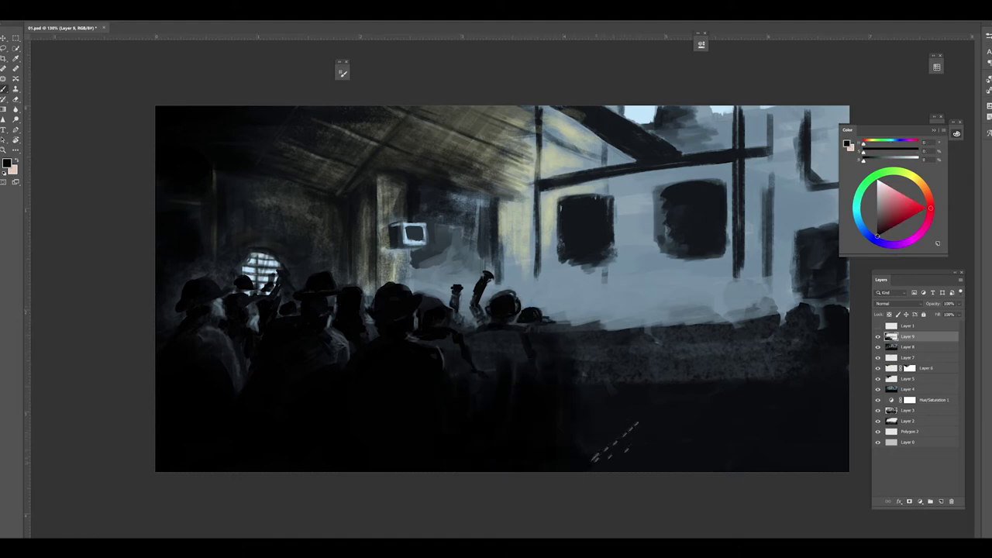
drag(550, 333, 496, 357)
drag(822, 294, 798, 325)
mouse_move(779, 264)
mouse_down()
mouse_move(834, 267)
mouse_move(837, 302)
mouse_move(744, 361)
mouse_move(817, 421)
mouse_move(798, 473)
mouse_up()
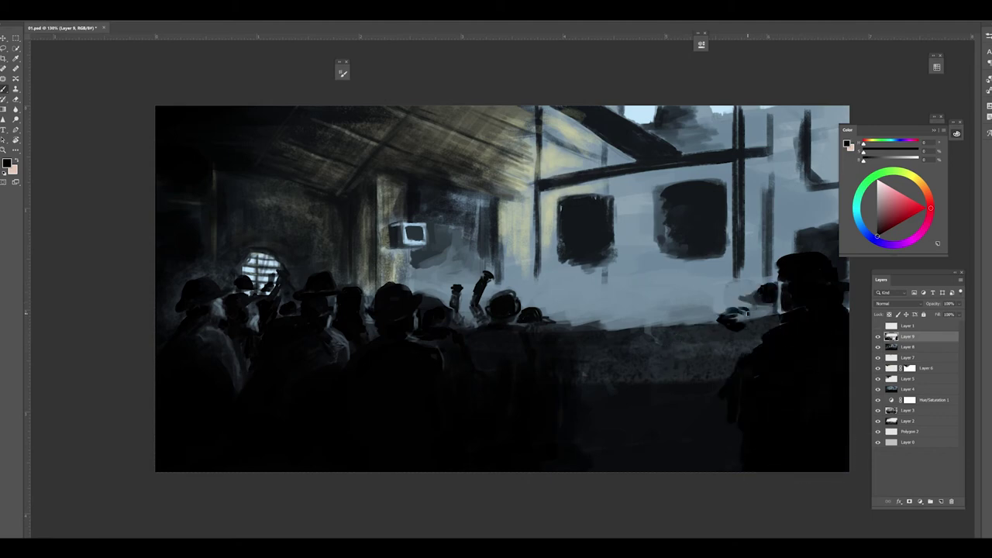
Step: Paint dark raised-arm figures and darken the lower-right crowd and ground
drag(750, 314, 721, 388)
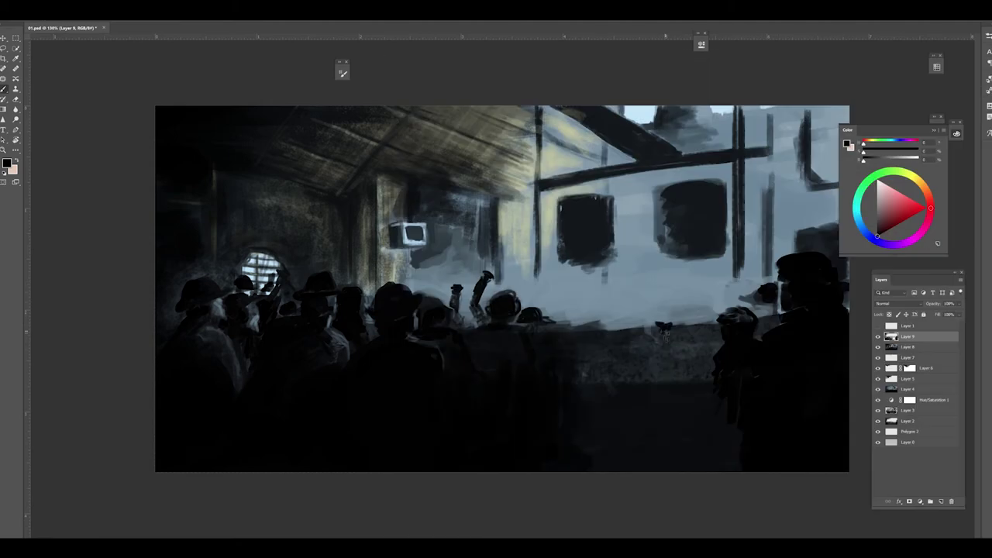
drag(664, 326, 690, 392)
drag(589, 372, 728, 457)
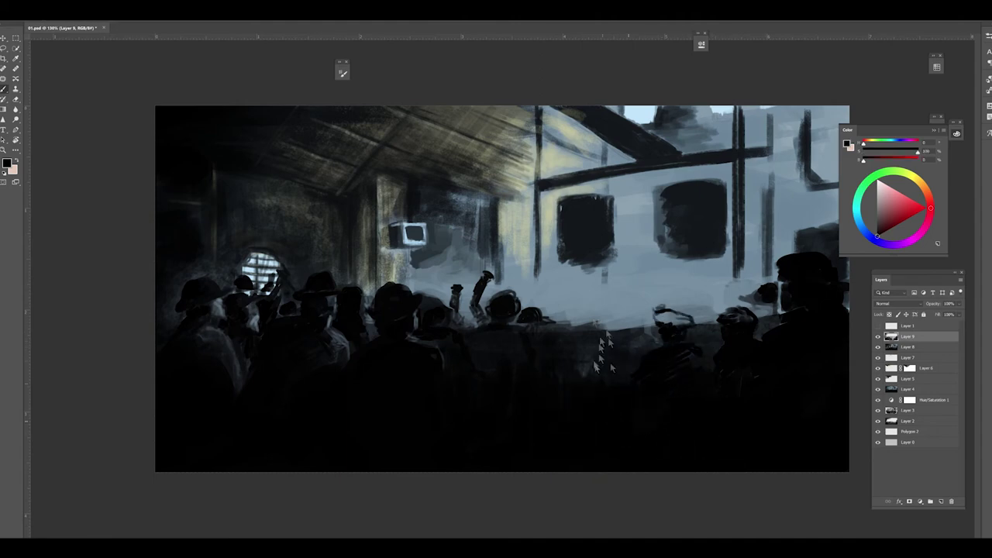
drag(674, 333, 767, 302)
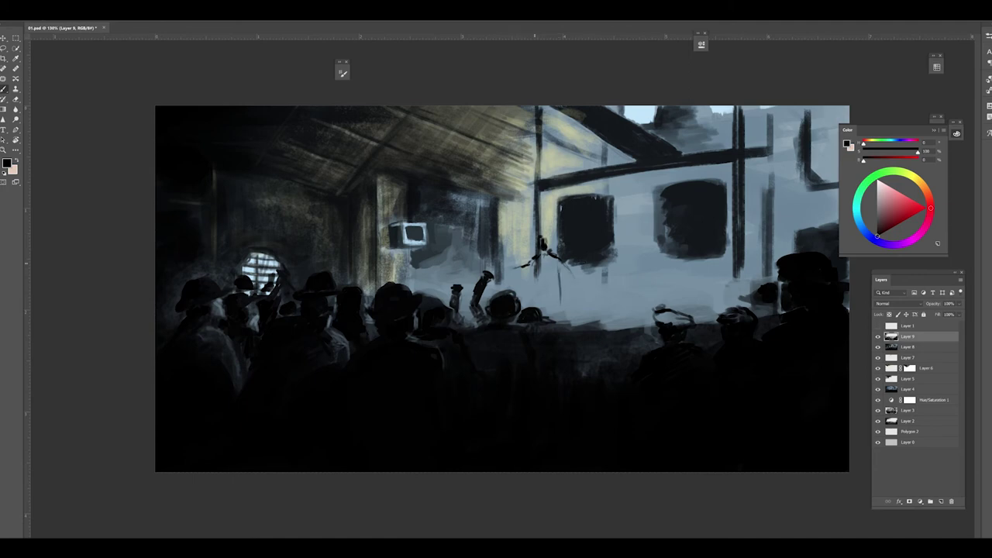
Step: Turn the central stage performer into a dark silhouette and refine nearby crowd strokes
mouse_move(551, 255)
mouse_down()
mouse_move(547, 299)
mouse_move(535, 302)
mouse_move(543, 295)
mouse_up()
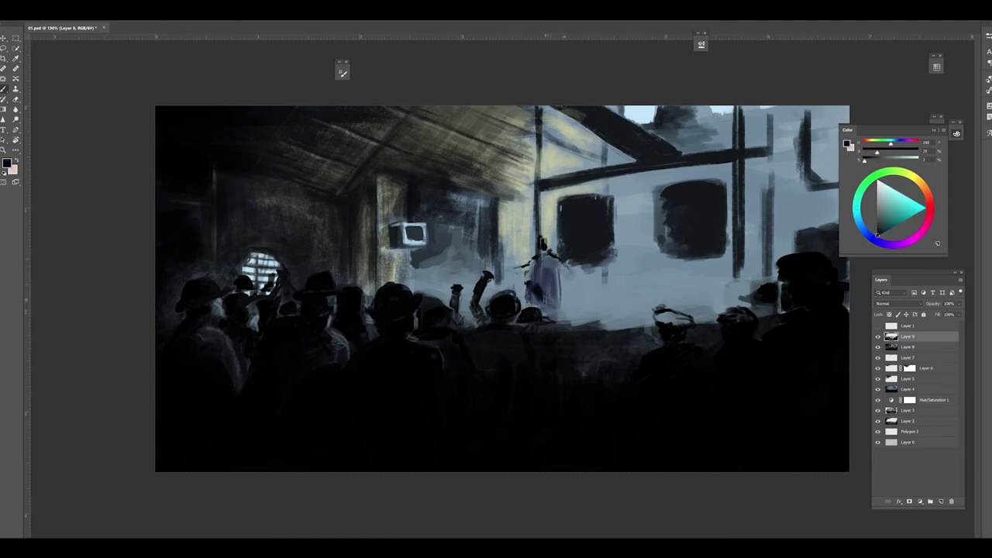
drag(542, 260, 534, 295)
drag(545, 233, 550, 306)
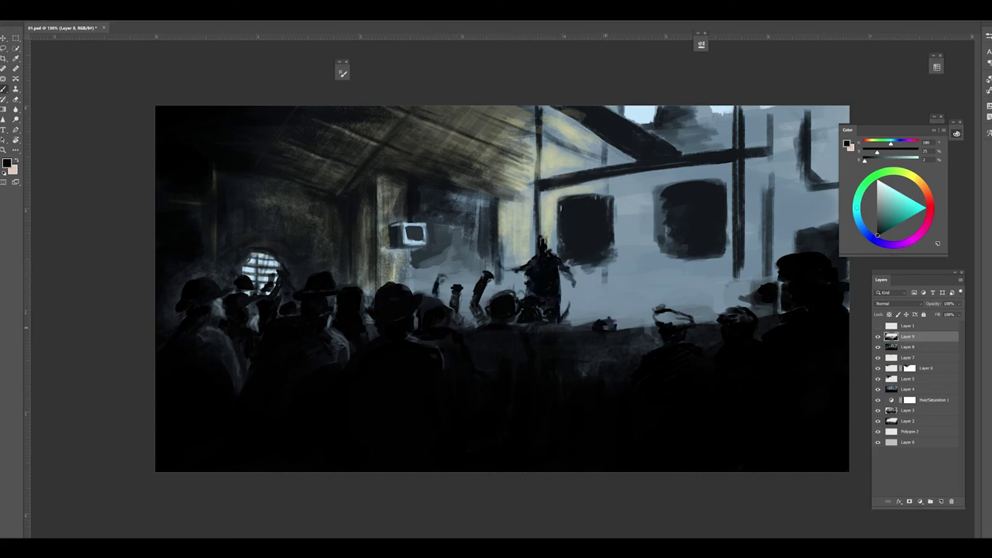
drag(625, 338, 620, 353)
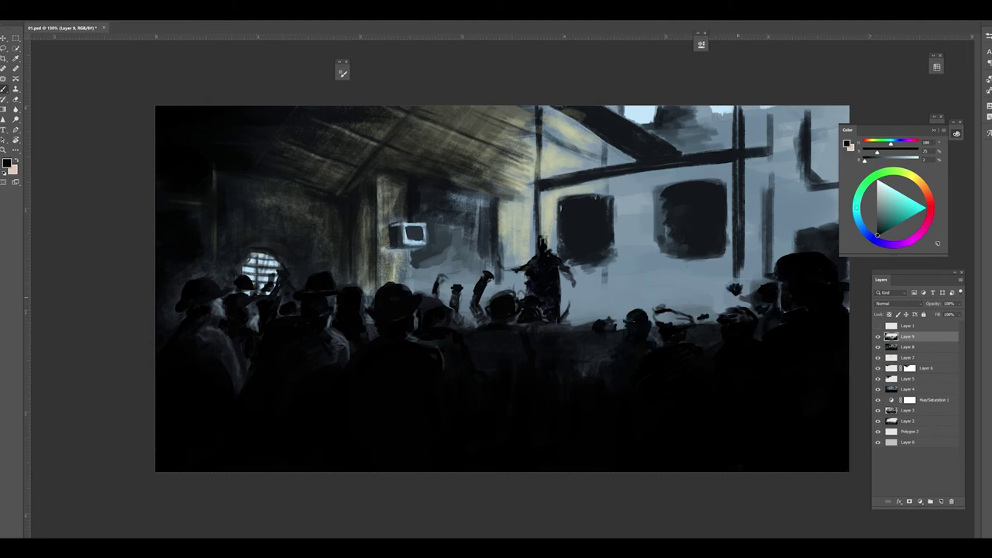
drag(743, 293, 745, 305)
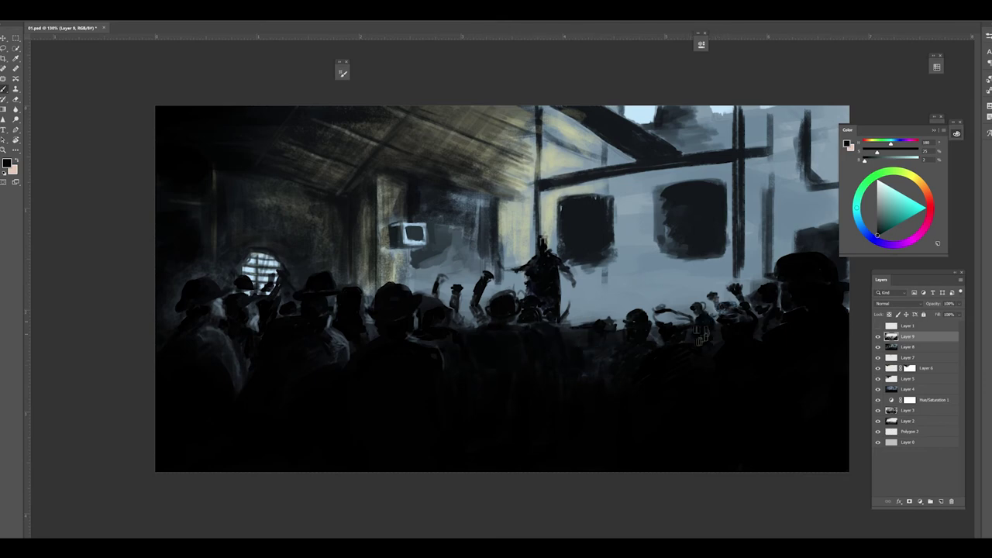
Step: Add dark strokes beside the TV shape, on the stage crowd and in the smoky area
drag(422, 223, 436, 236)
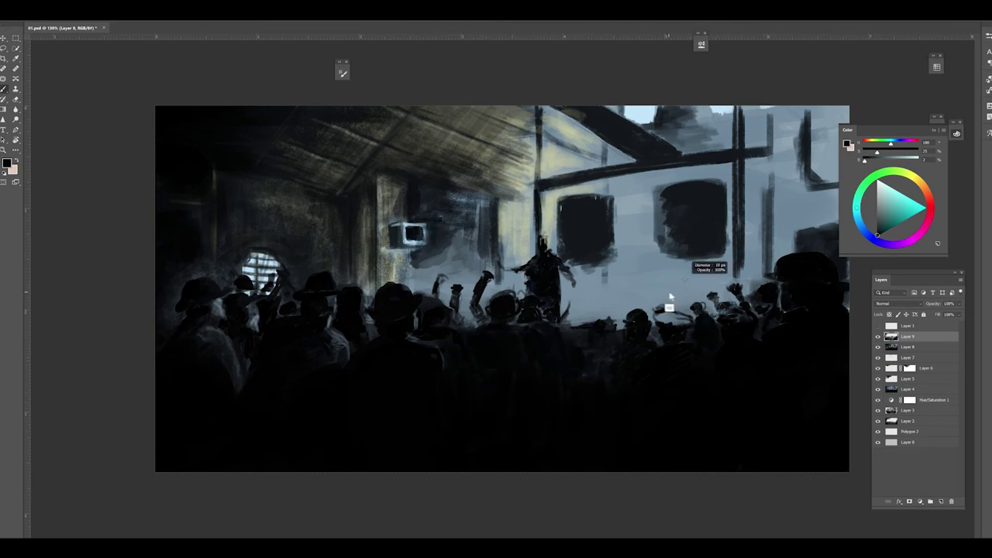
drag(666, 314, 686, 341)
alt+click(697, 271)
alt+click(746, 355)
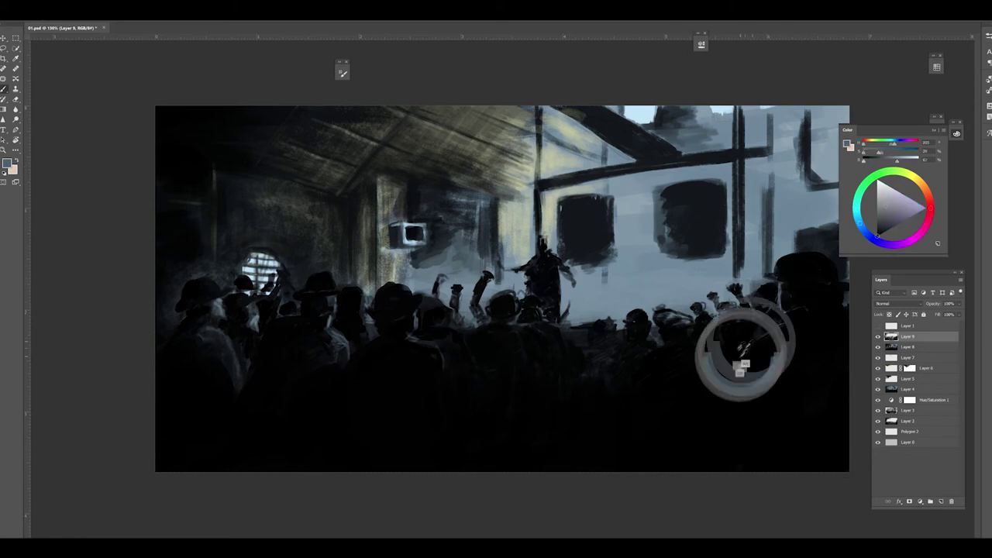
click(611, 268)
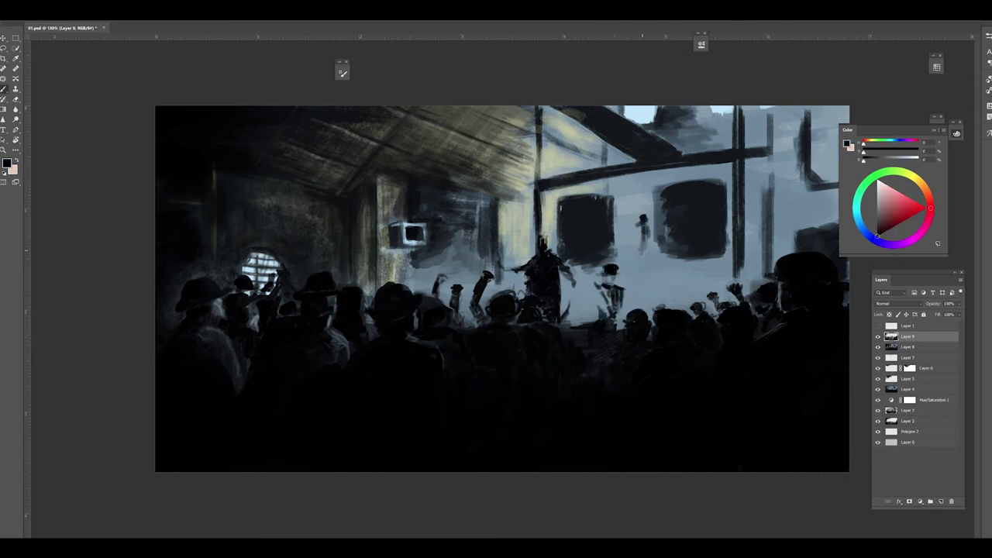
drag(616, 288, 570, 310)
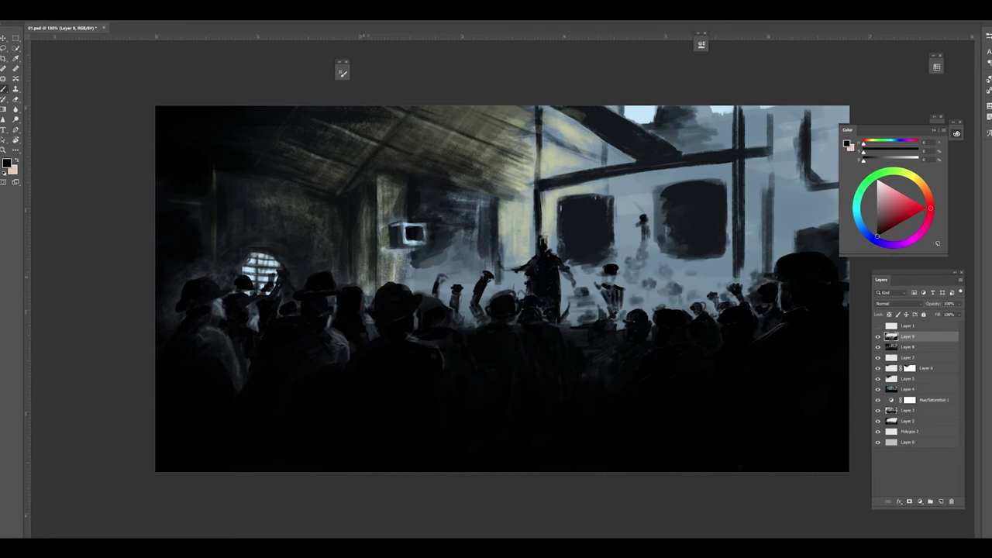
mouse_move(384, 295)
mouse_down()
mouse_move(361, 248)
mouse_move(422, 257)
mouse_move(446, 283)
mouse_up()
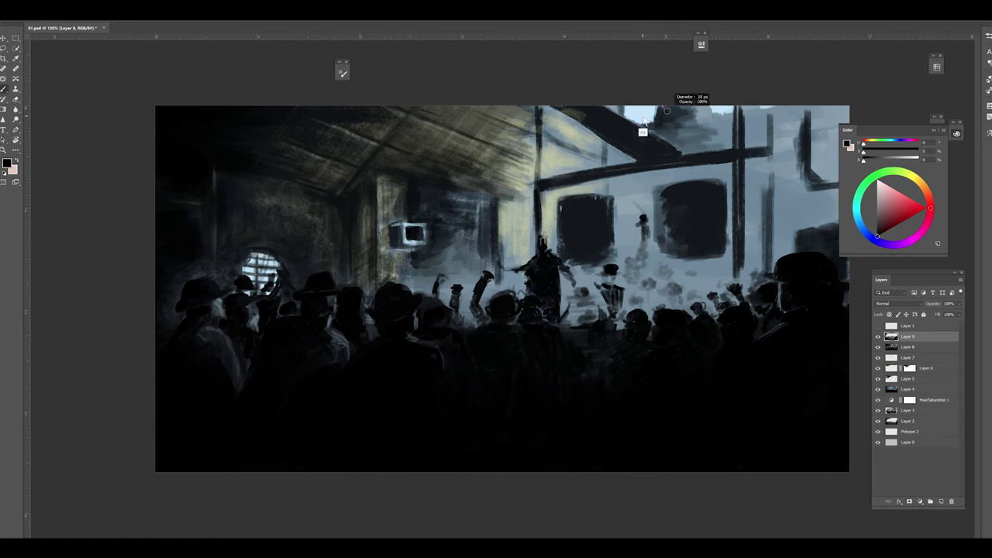
Step: Add light strokes along the top edge and hatch dark strokes over the upper wall and light beam
drag(643, 124, 651, 109)
drag(712, 115, 732, 108)
mouse_move(549, 121)
mouse_down()
mouse_move(609, 161)
mouse_move(533, 219)
mouse_up()
drag(458, 197, 527, 279)
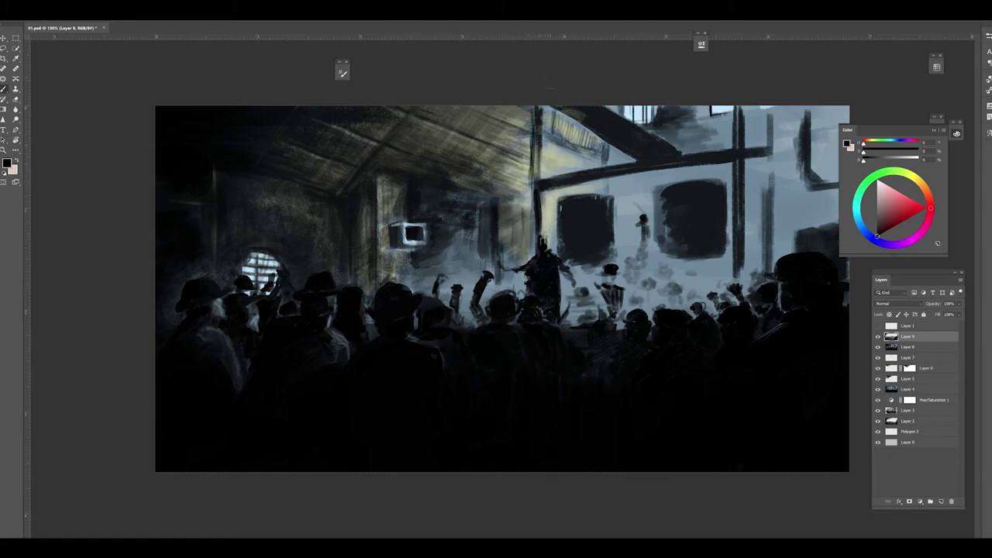
drag(543, 151, 558, 263)
drag(480, 259, 442, 310)
drag(434, 240, 388, 283)
drag(853, 130, 881, 137)
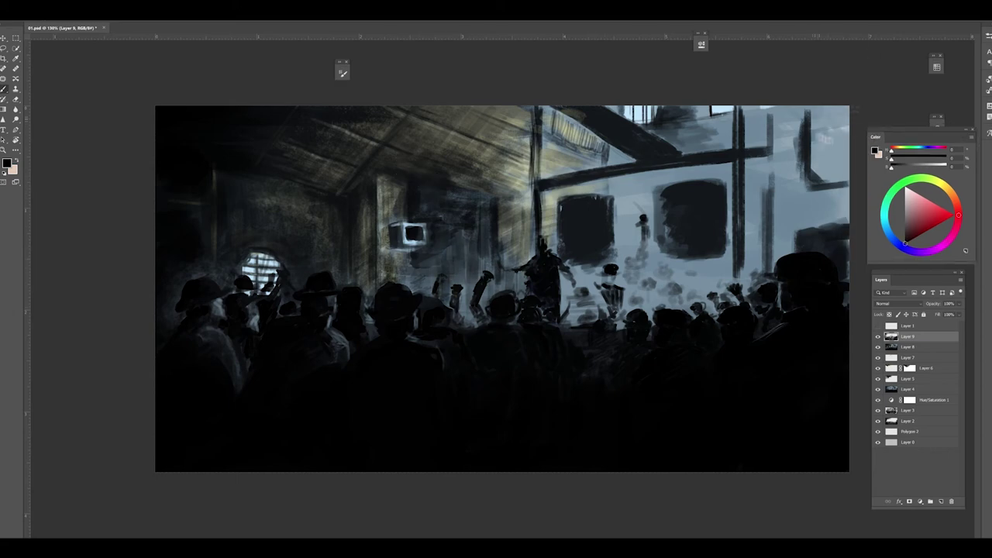
Step: Darken the upper-right wall, the right window and the area around the stage
mouse_move(821, 110)
mouse_down()
mouse_move(833, 182)
mouse_move(775, 236)
mouse_up()
drag(775, 108, 744, 284)
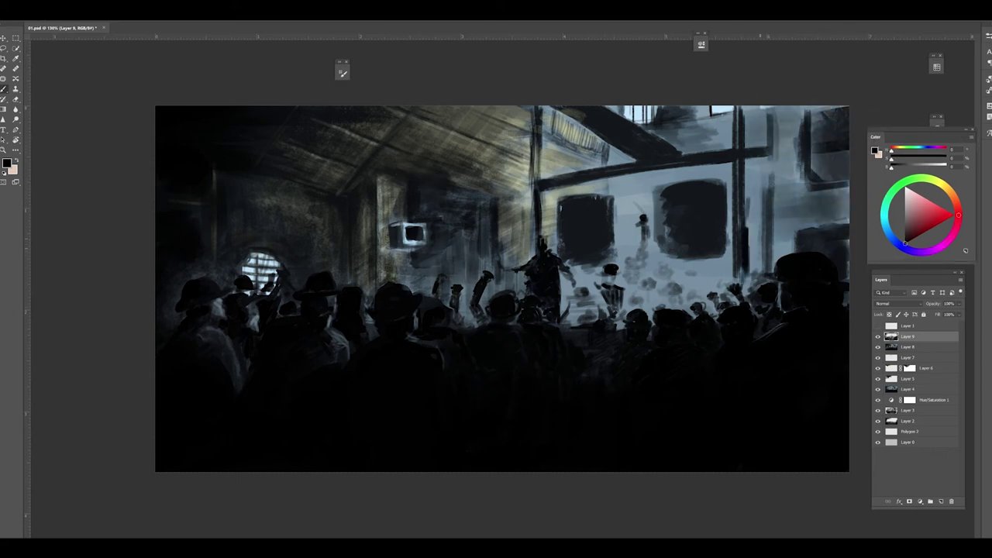
drag(837, 233, 760, 263)
mouse_move(810, 109)
mouse_down()
mouse_move(822, 185)
mouse_move(775, 194)
mouse_up()
drag(674, 194, 721, 256)
drag(612, 198, 605, 252)
drag(616, 178, 612, 248)
drag(600, 264, 562, 302)
drag(686, 259, 728, 293)
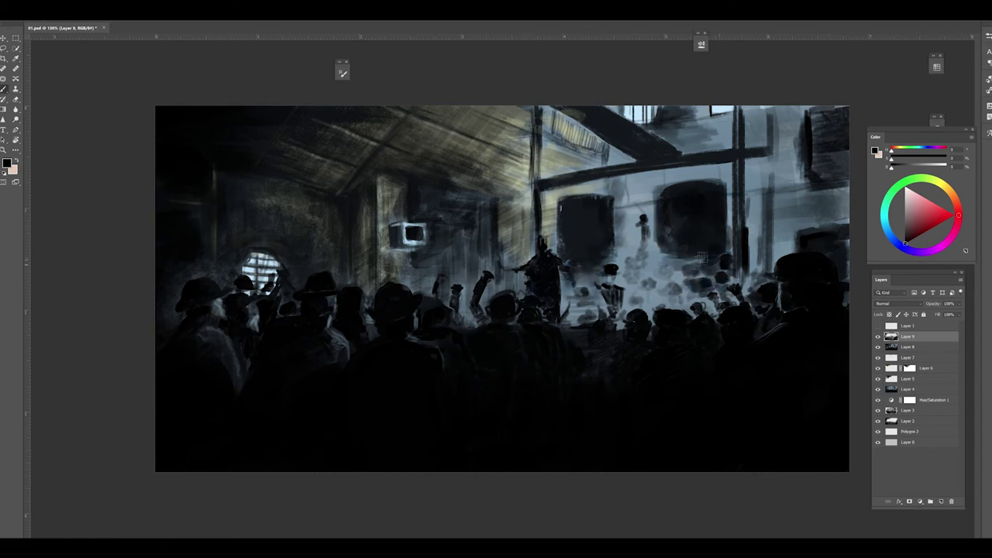
Step: Darken the stage crowd, right wall and vertical pillar, and stroke along the beam
drag(651, 264, 708, 256)
drag(798, 240, 778, 261)
drag(581, 116, 530, 155)
drag(535, 113, 534, 237)
drag(527, 197, 527, 263)
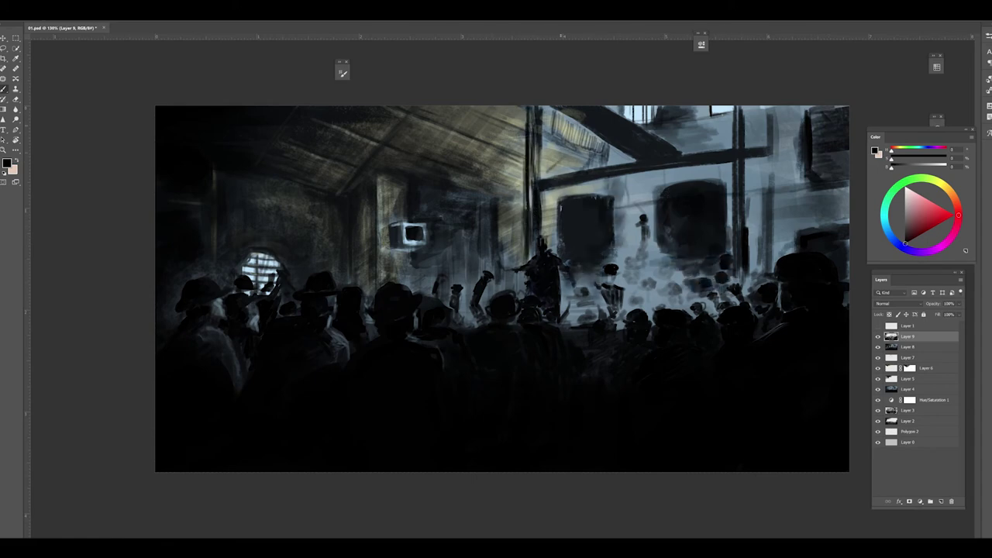
drag(554, 113, 555, 176)
drag(558, 118, 612, 201)
Step: Paint a small figure on the upper beam and add vertical streaks on the right wall
drag(733, 153, 782, 164)
mouse_move(744, 121)
mouse_down()
mouse_move(773, 131)
mouse_move(725, 152)
mouse_up()
drag(543, 186, 685, 164)
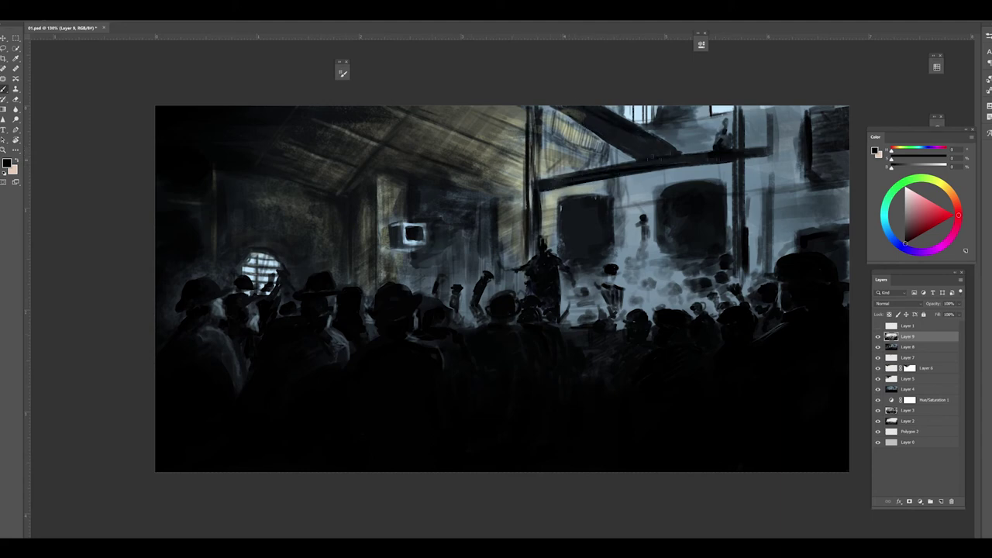
drag(781, 158, 827, 160)
mouse_move(806, 112)
mouse_down()
mouse_move(806, 236)
mouse_move(807, 184)
mouse_up()
drag(814, 122, 812, 169)
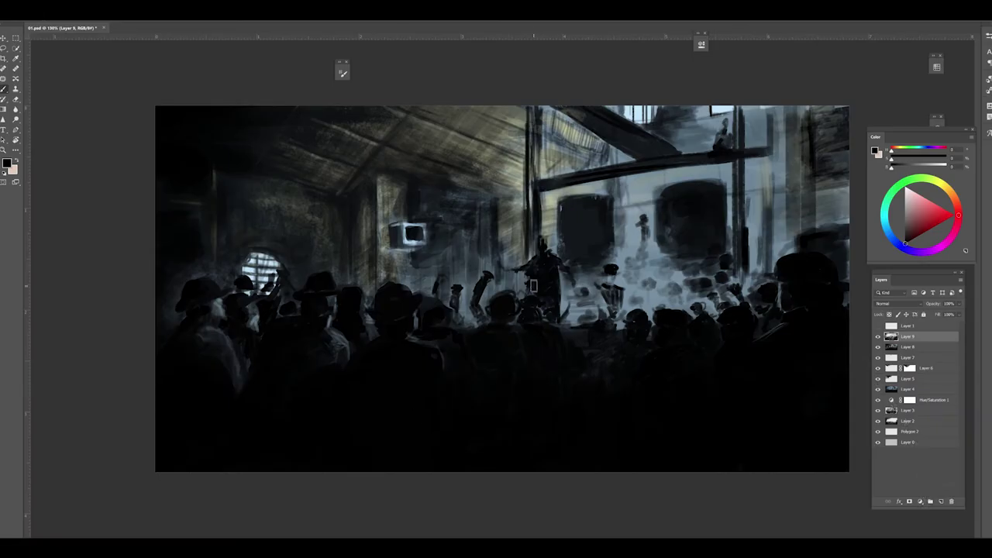
alt+click(688, 189)
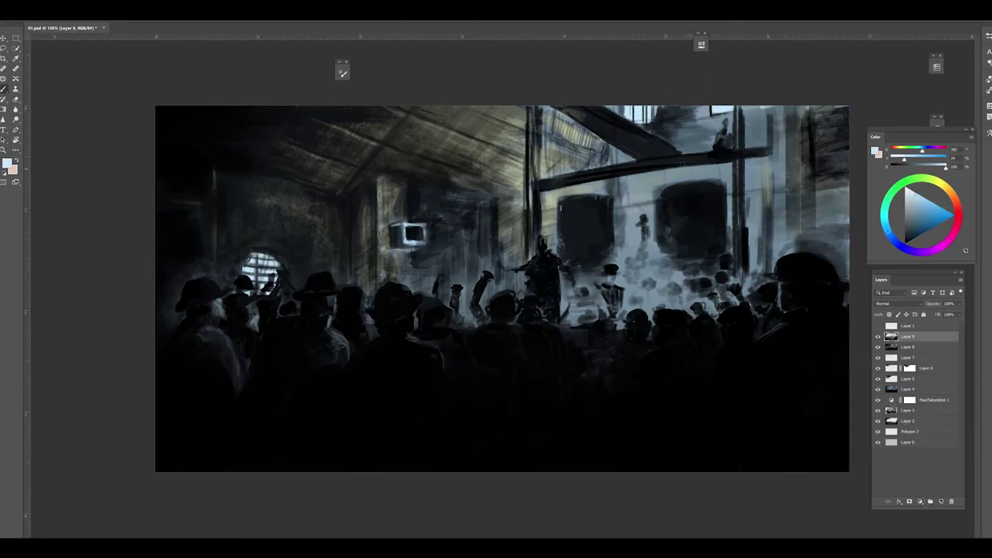
Step: Brighten the stage haze, then paint light strokes on a new layer and Gaussian-blur them into a glow
drag(682, 186, 643, 248)
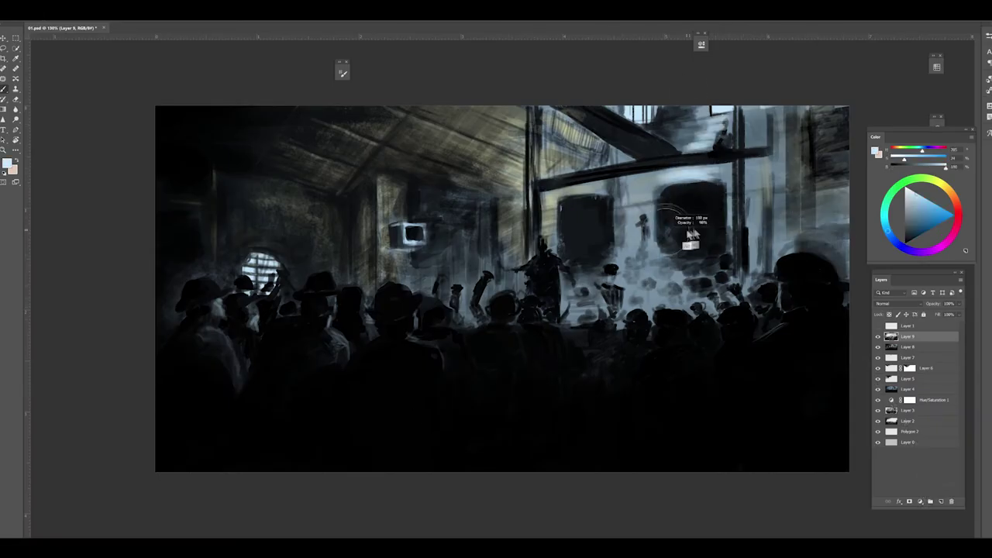
drag(697, 178, 608, 302)
key(ctrl+shift+alt+n)
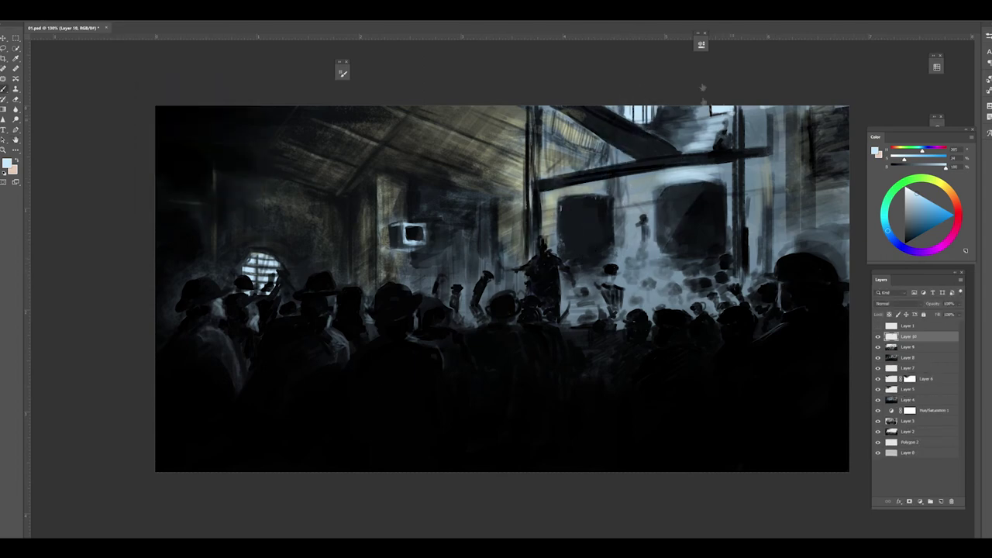
drag(651, 155, 586, 106)
key(ctrl+alt+f)
key(Return)
Step: Reset colours to black and white, mask Layer 10, and add Layer 11
key(d)
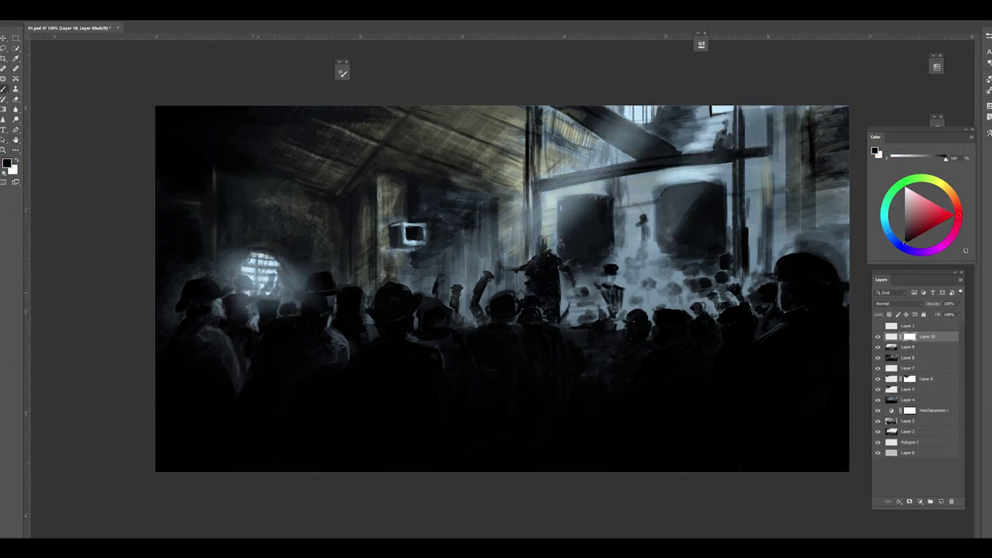
click(909, 501)
key(ctrl+shift+alt+n)
click(878, 147)
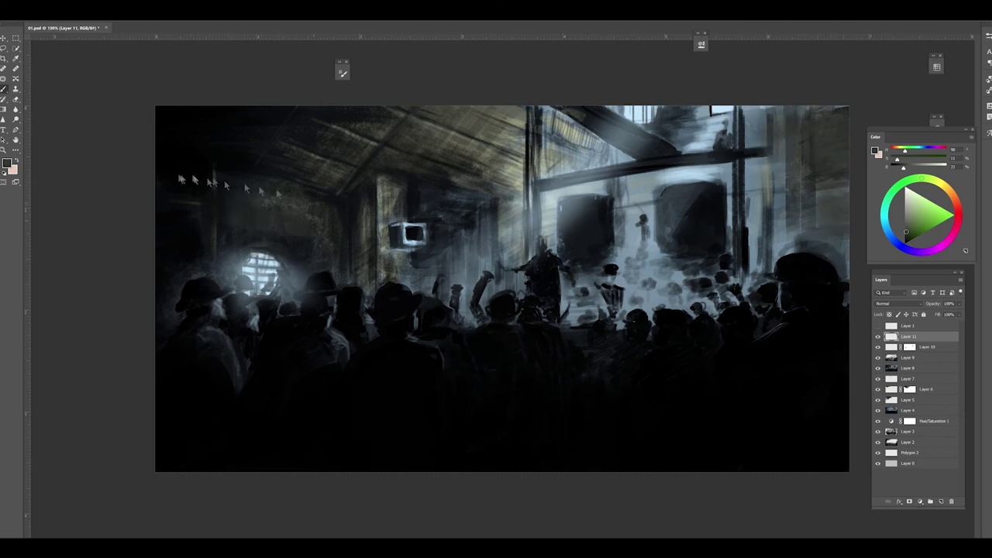
Step: Darken the hazy upper-left area, the stage and the upper-right rafters
drag(186, 194, 310, 232)
drag(666, 279, 589, 314)
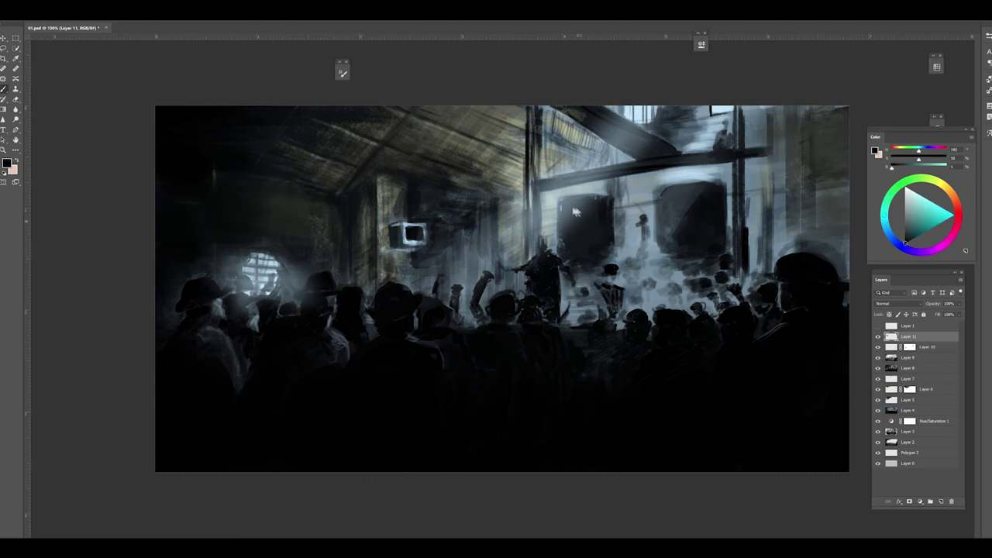
mouse_move(547, 185)
mouse_down()
mouse_move(612, 169)
mouse_move(648, 128)
mouse_up()
drag(709, 159, 651, 310)
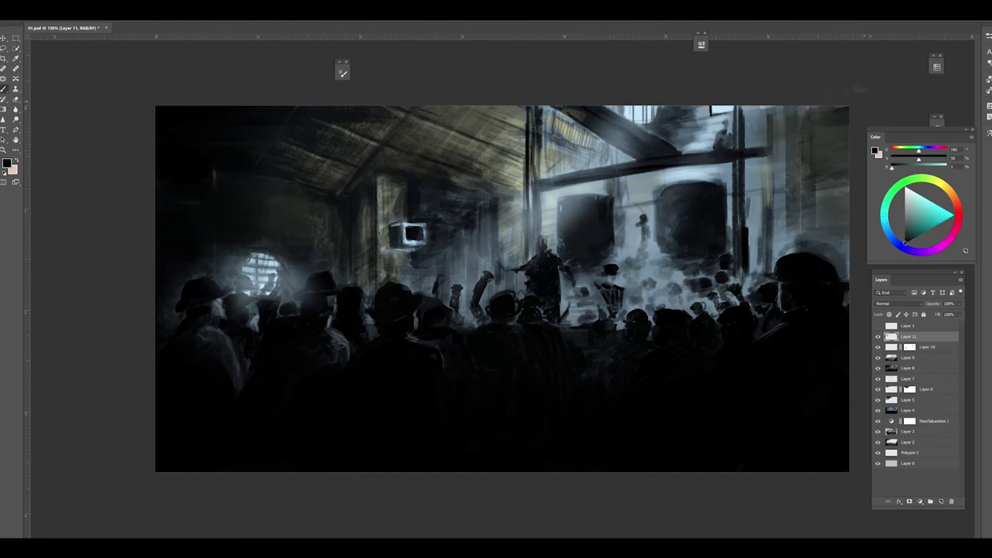
drag(845, 108, 822, 171)
alt+click(390, 287)
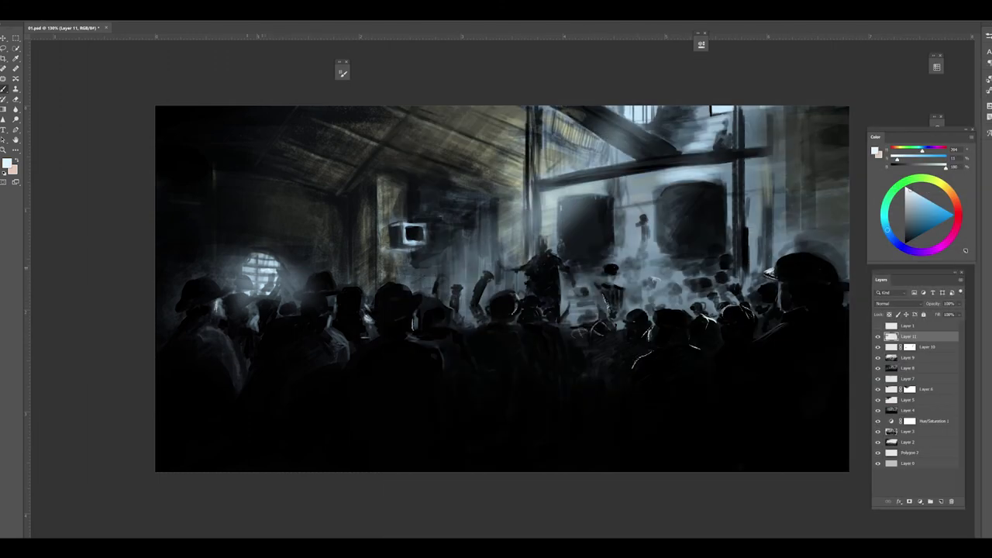
Step: Darken the upper-right window area with a sampled colour
alt+click(698, 127)
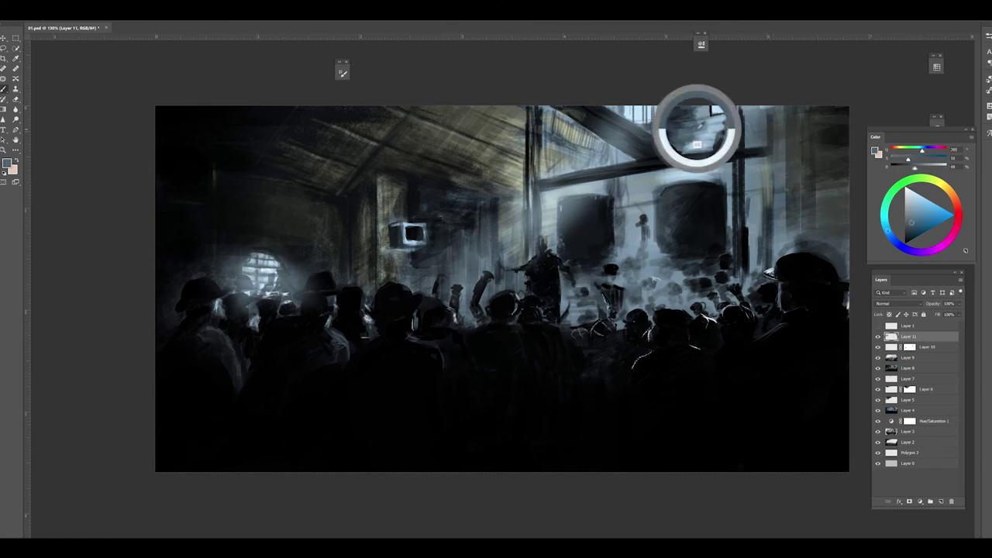
right_click(697, 126)
drag(697, 109, 710, 200)
Step: Scatter light speckles across the crowd with a textured brush and highlight the upper beam
alt+click(809, 140)
right_click(809, 140)
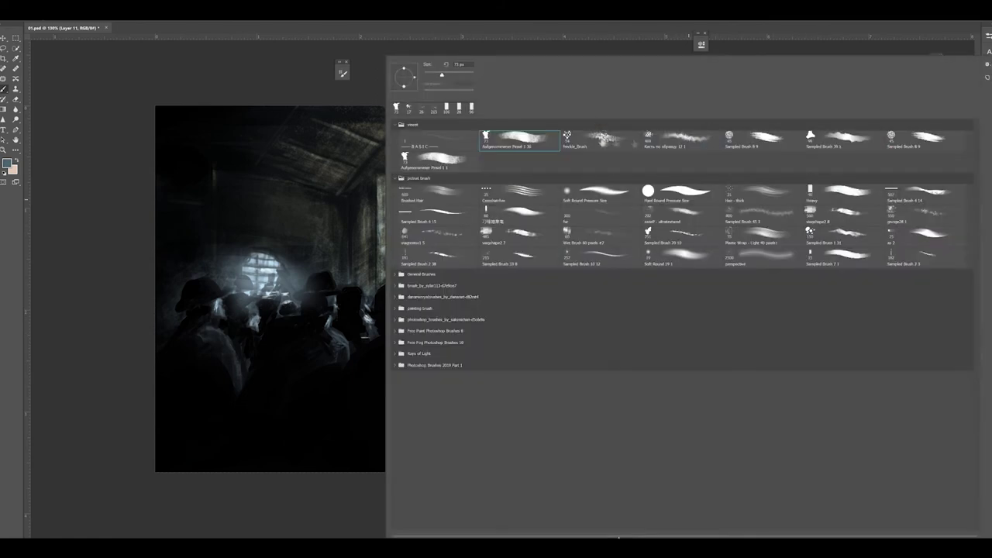
drag(651, 286, 515, 251)
drag(459, 287, 557, 341)
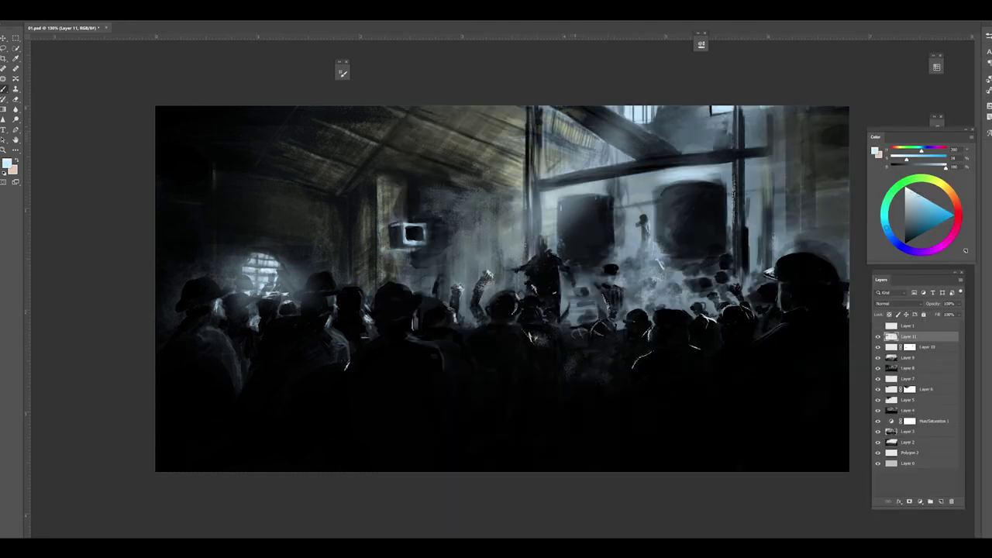
alt+click(612, 240)
alt+click(717, 110)
drag(723, 118, 725, 131)
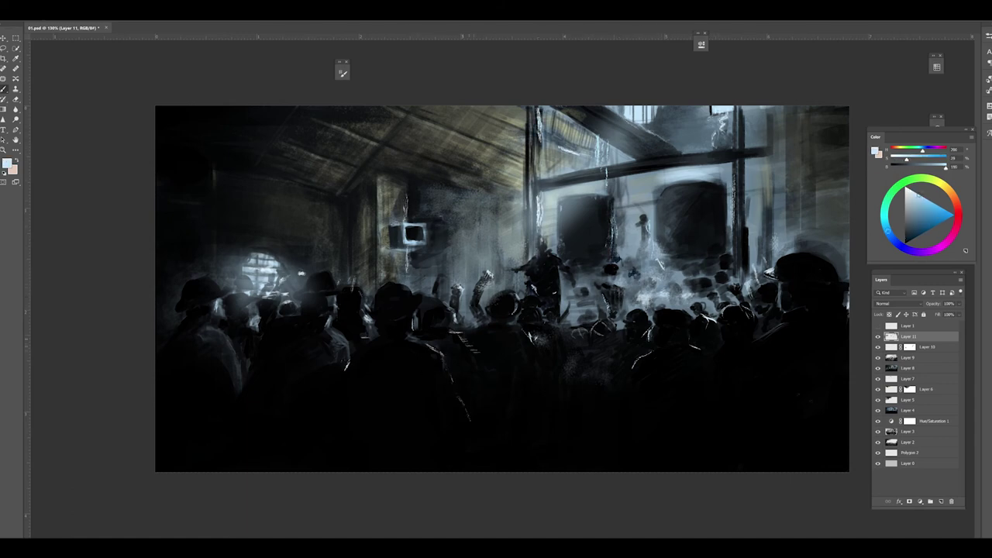
Step: Darken the right wall, the wall left of the window, the ceiling and the left corner
alt+click(680, 355)
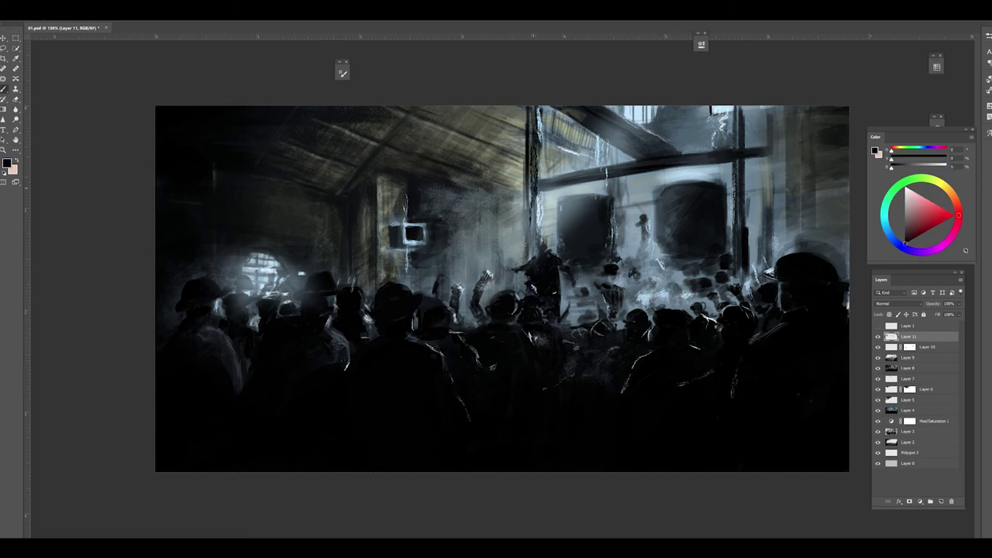
drag(803, 115, 805, 232)
mouse_move(500, 185)
mouse_down()
mouse_move(502, 233)
mouse_move(424, 219)
mouse_up()
drag(512, 113, 426, 159)
drag(365, 164, 355, 255)
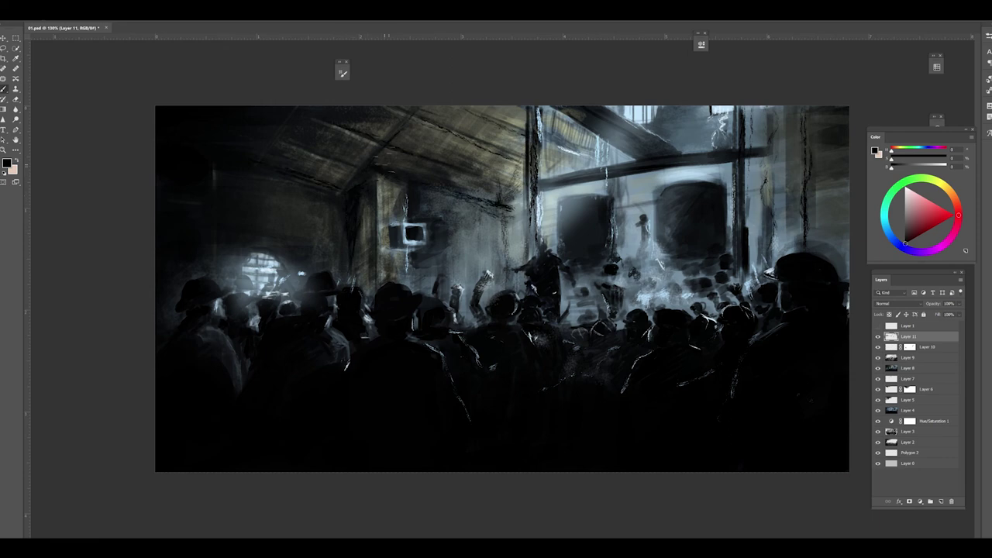
alt+click(511, 250)
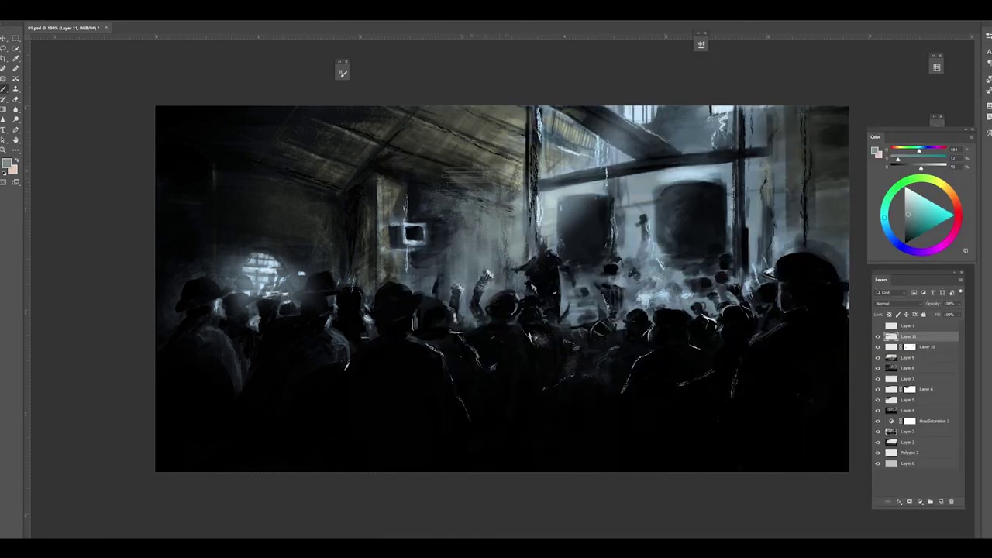
click(941, 501)
Step: Outline a diagonal light ray, duplicate it, and paint and resize upper-right light rays
drag(418, 147, 593, 399)
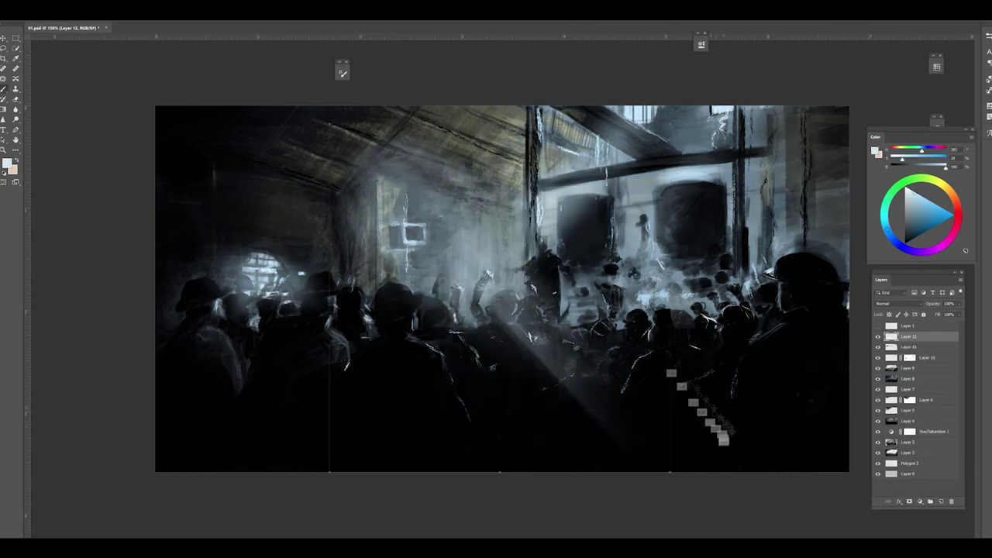
click(418, 364)
click(587, 409)
key(ctrl+j)
drag(673, 80, 767, 206)
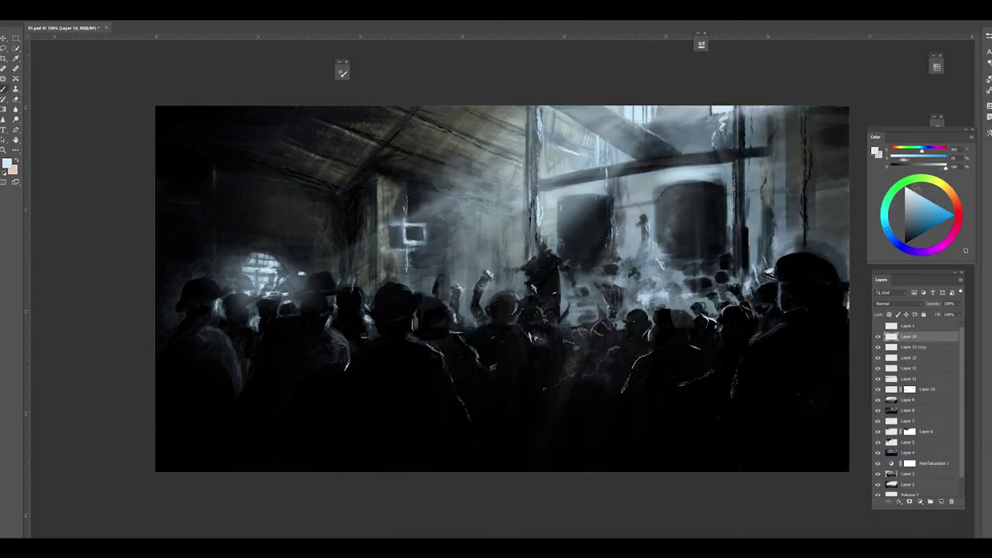
key(ctrl+t)
key(Return)
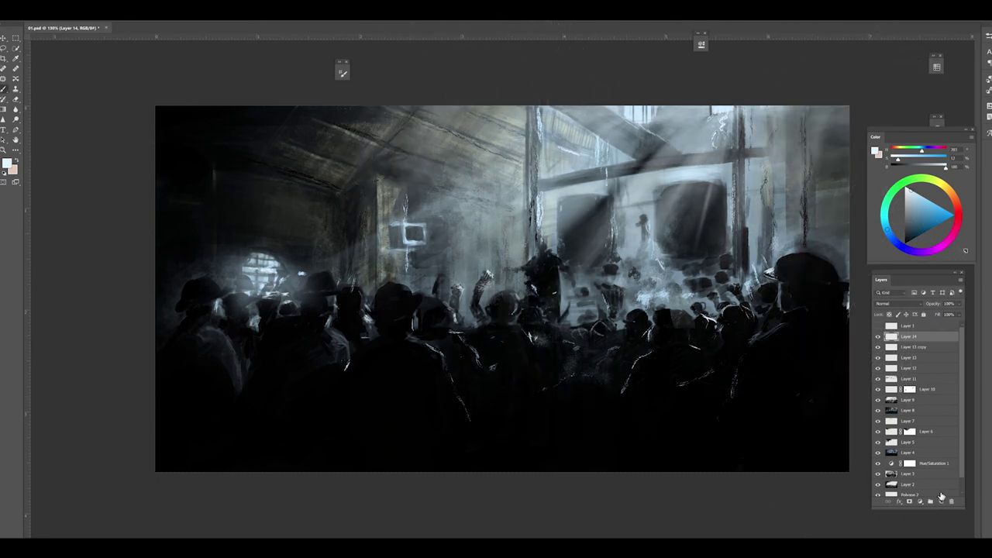
click(940, 496)
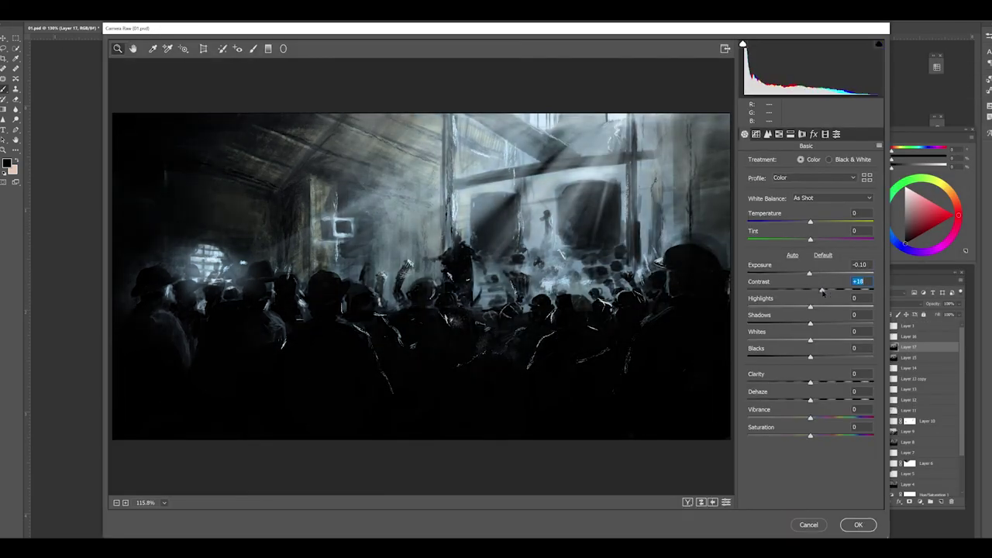
Step: In Camera Raw, set Contrast 0, Highlights +12, Shadows -13, Blacks -8 and Clarity +8
mouse_move(823, 291)
mouse_down()
mouse_move(810, 290)
mouse_move(817, 306)
mouse_move(802, 322)
mouse_up()
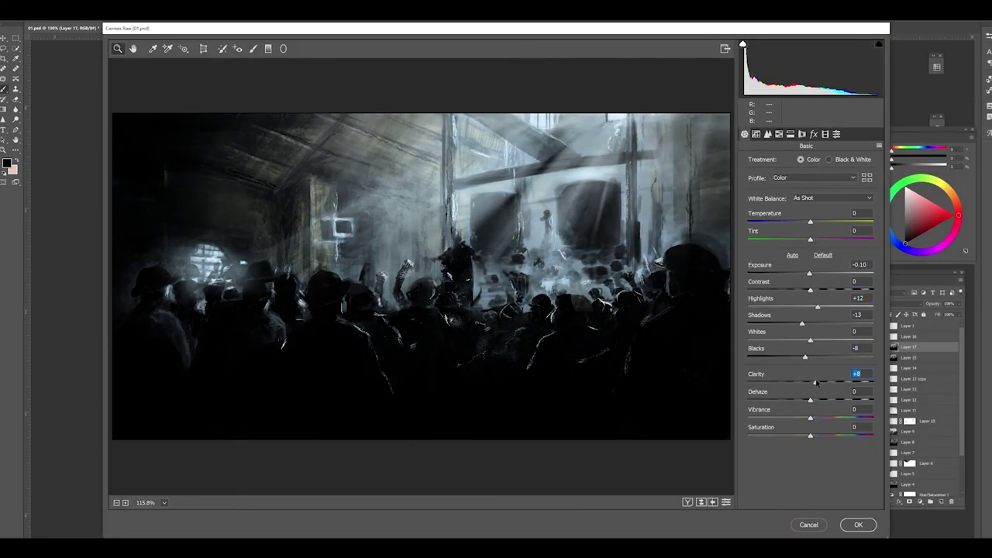